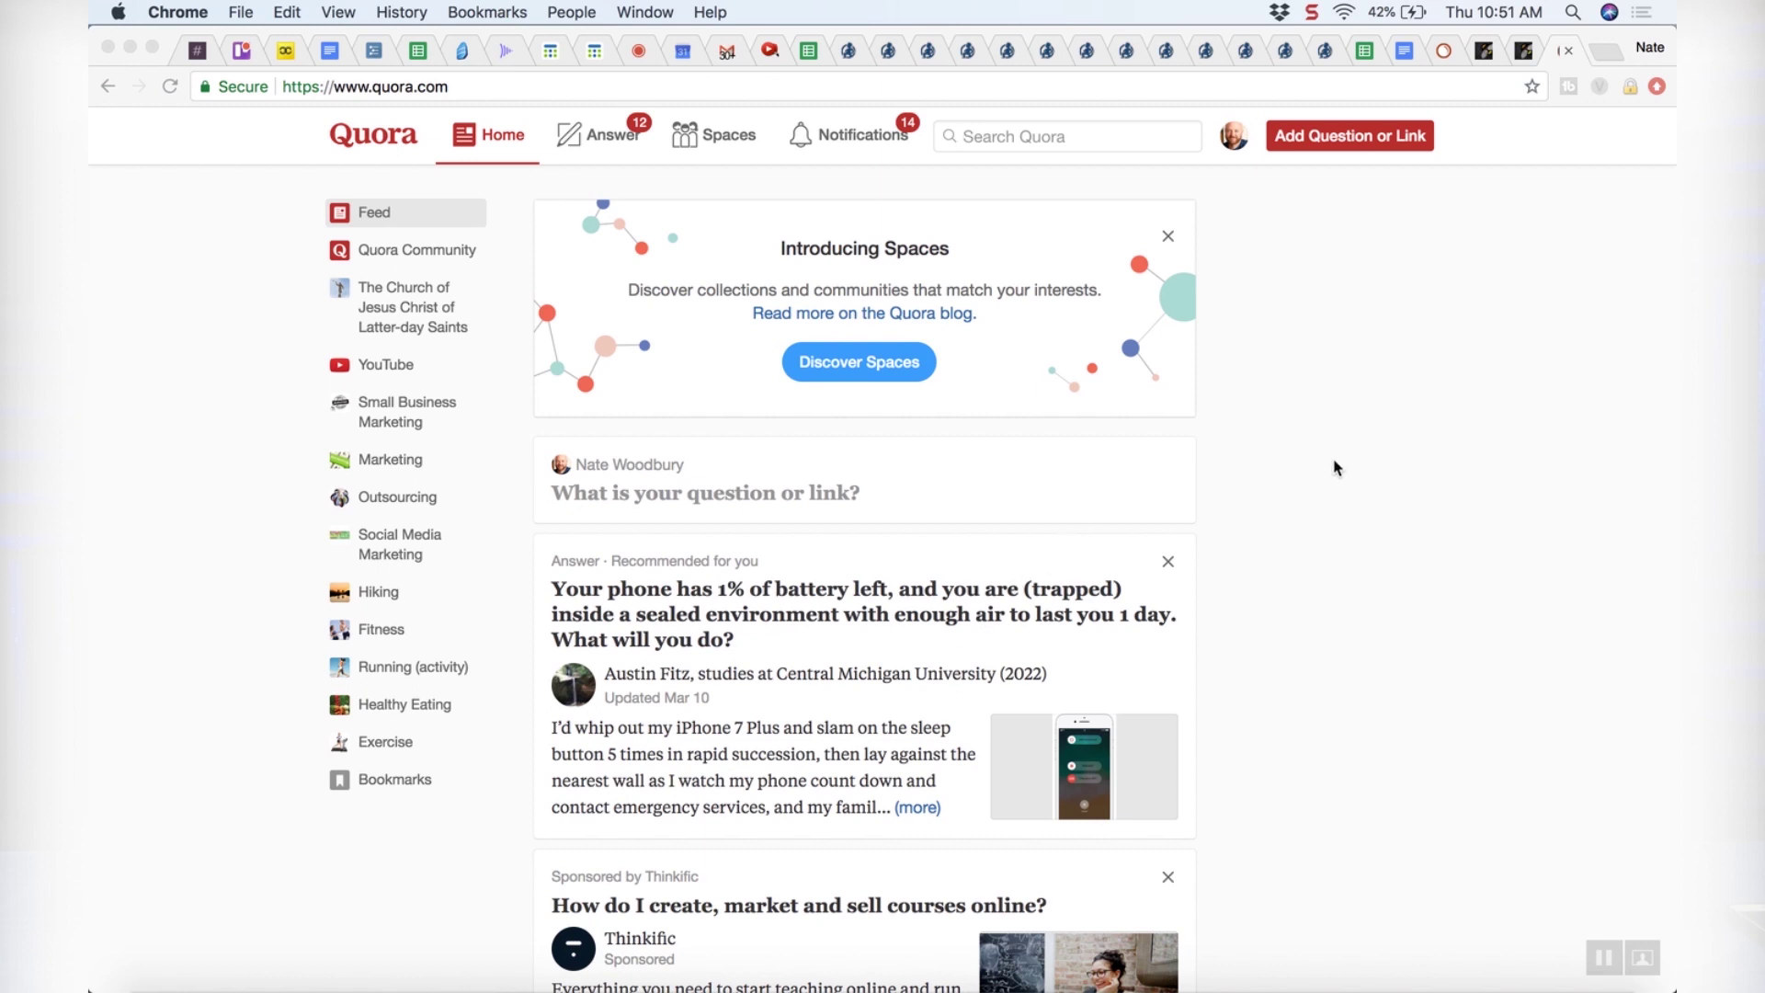
Step: Open Questions for You, browse it, and type 'chicken noodle soup' into the Quora search box
click(631, 139)
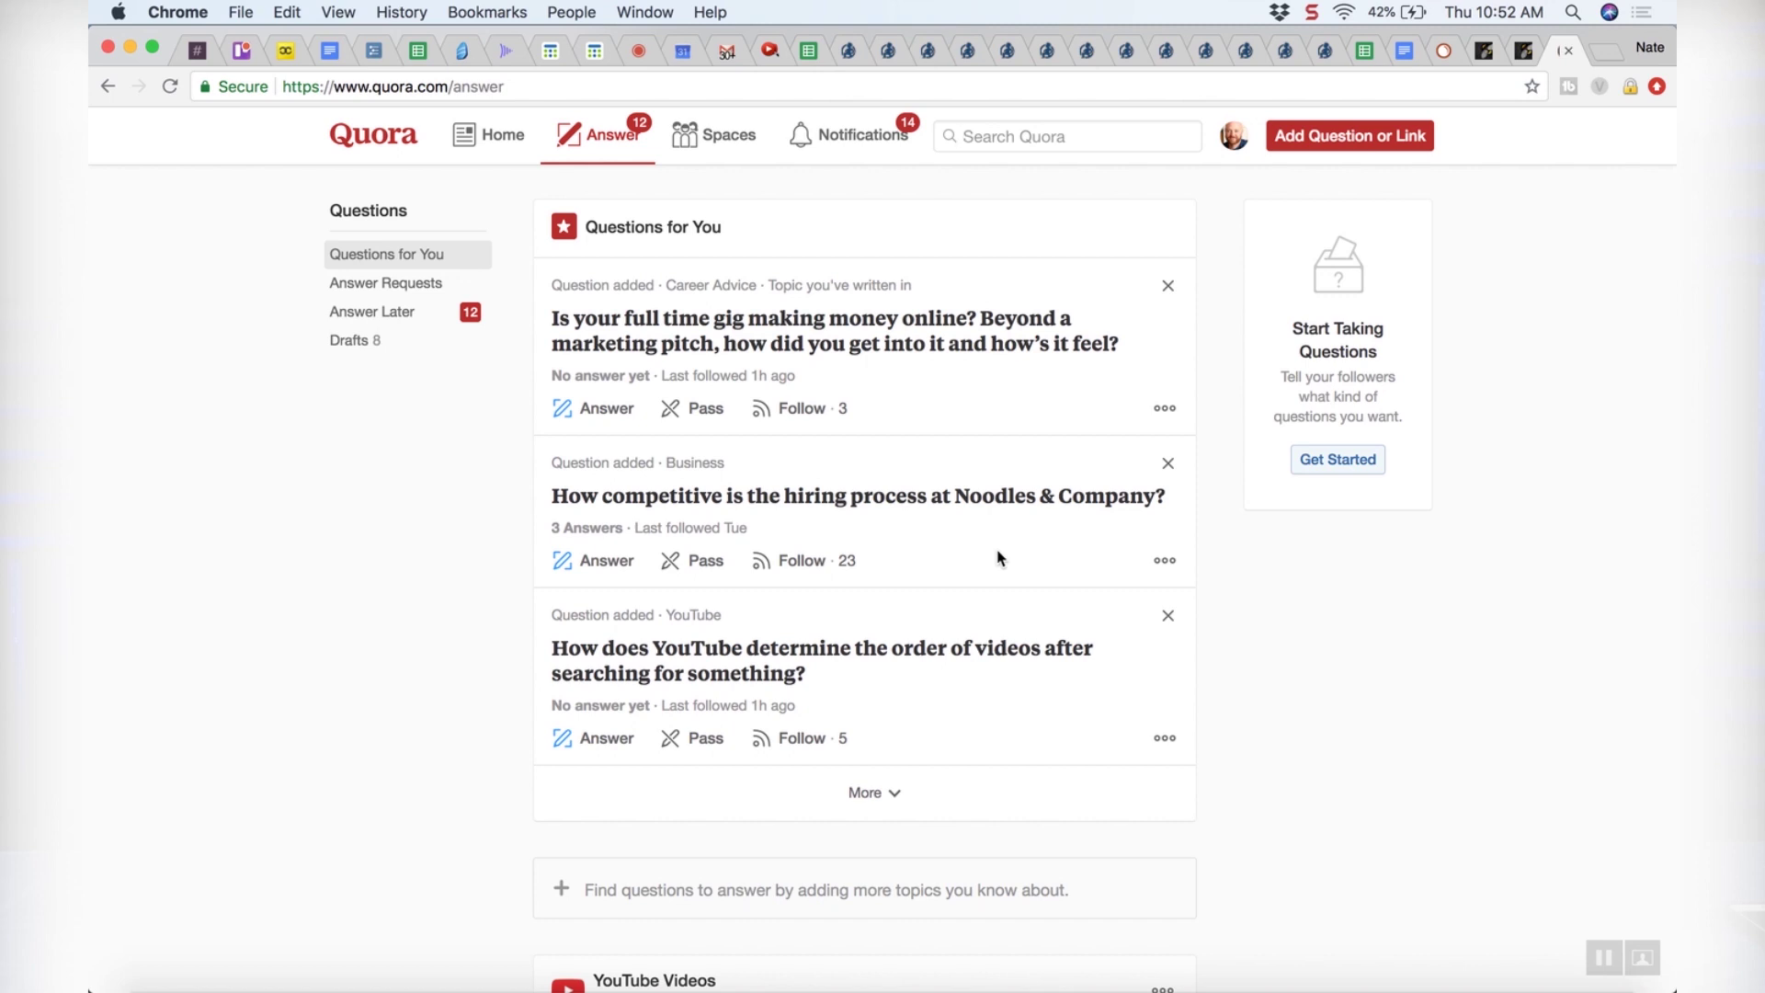
scroll(1000, 557, down, 2)
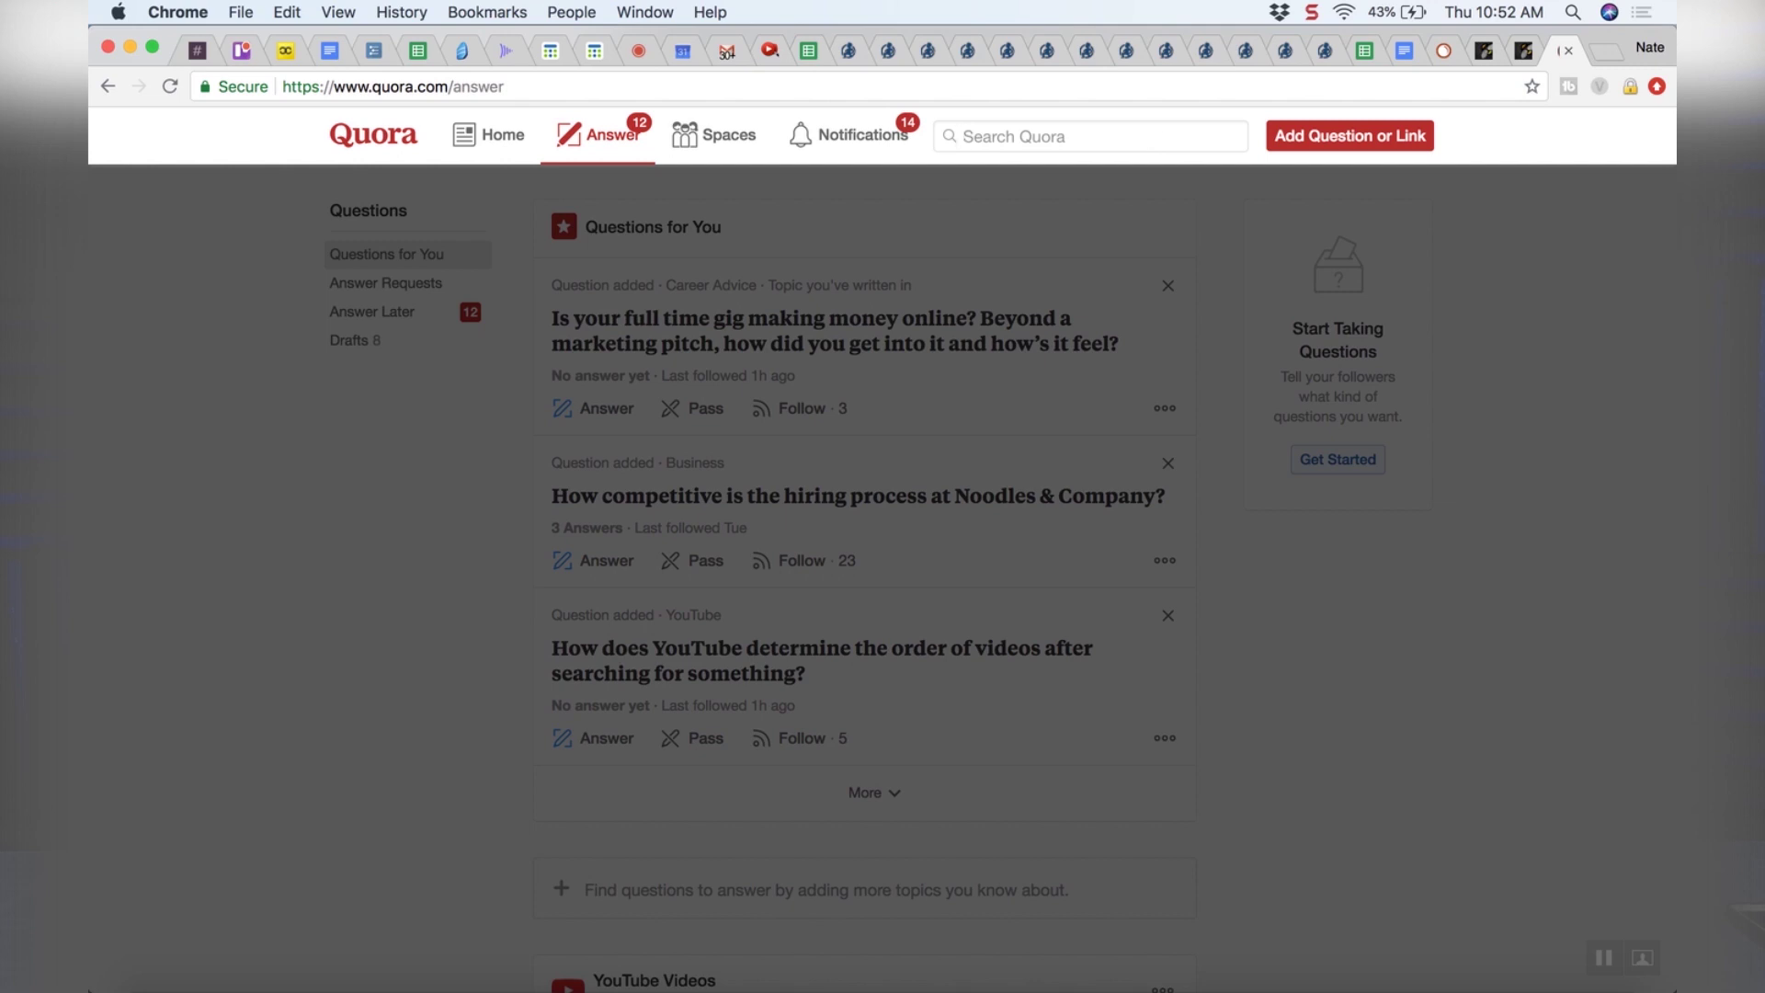
text(ken)
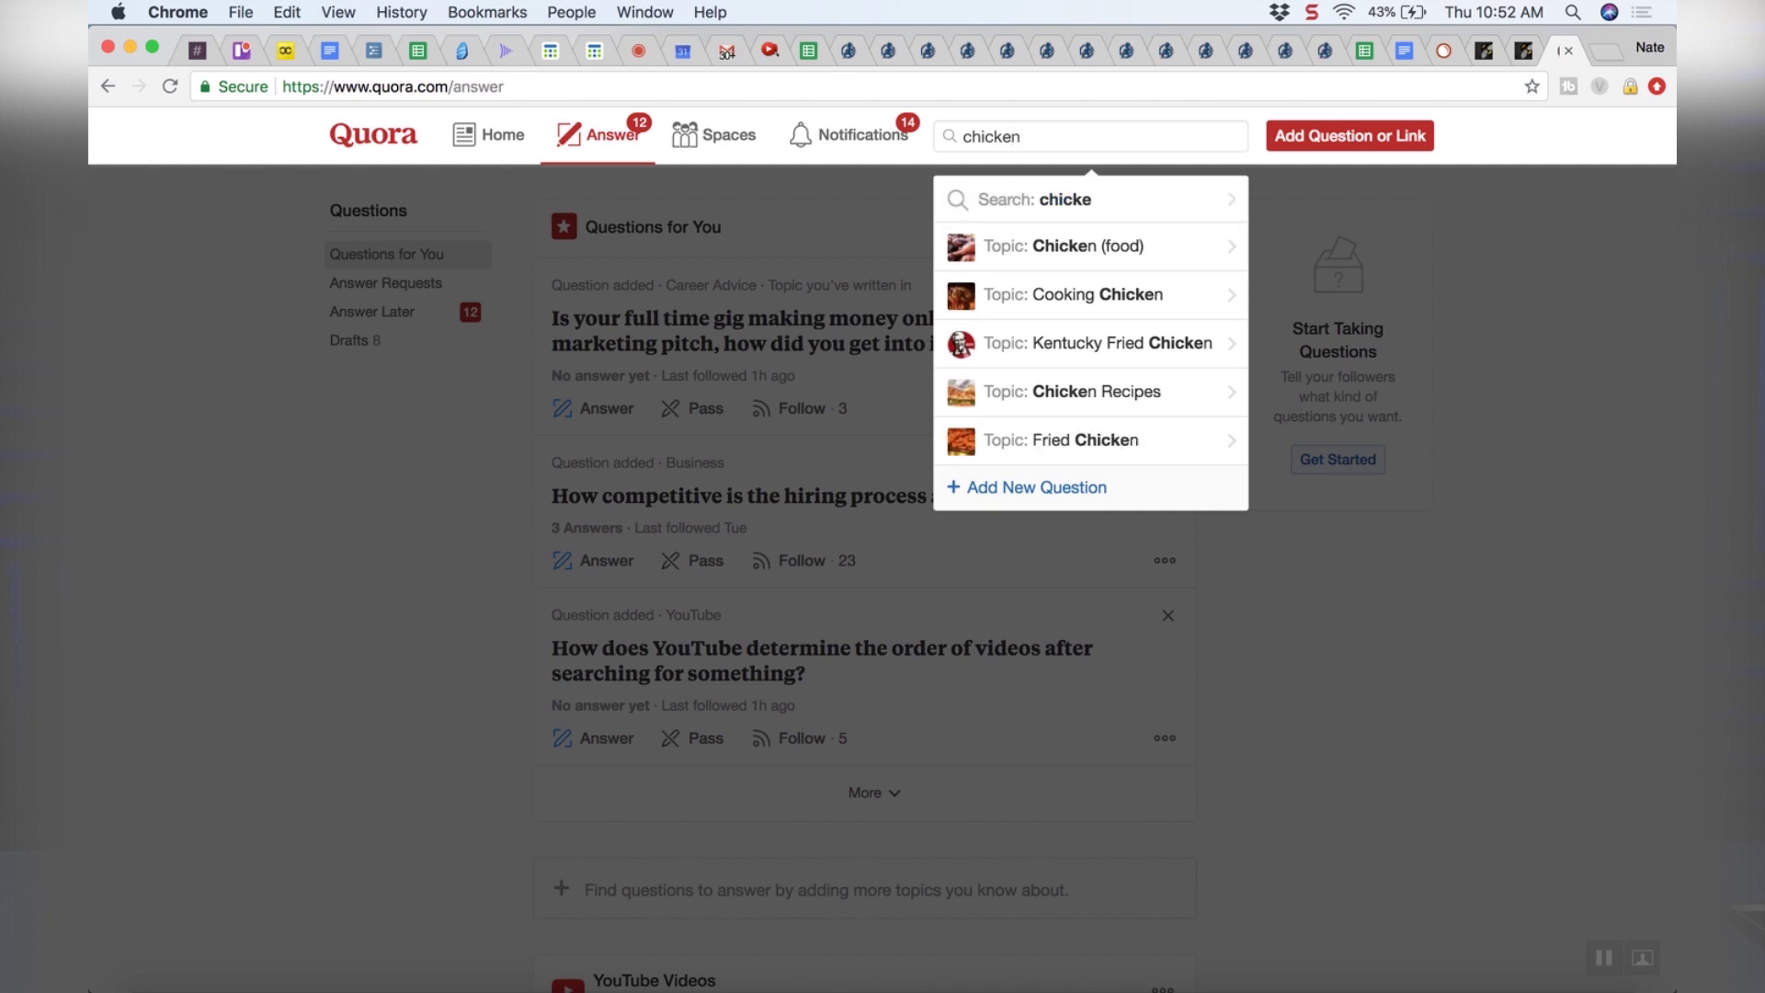
text( noodle soup)
Step: Submit the 'chicken noodle soup' search to list matching Quora questions
key(Return)
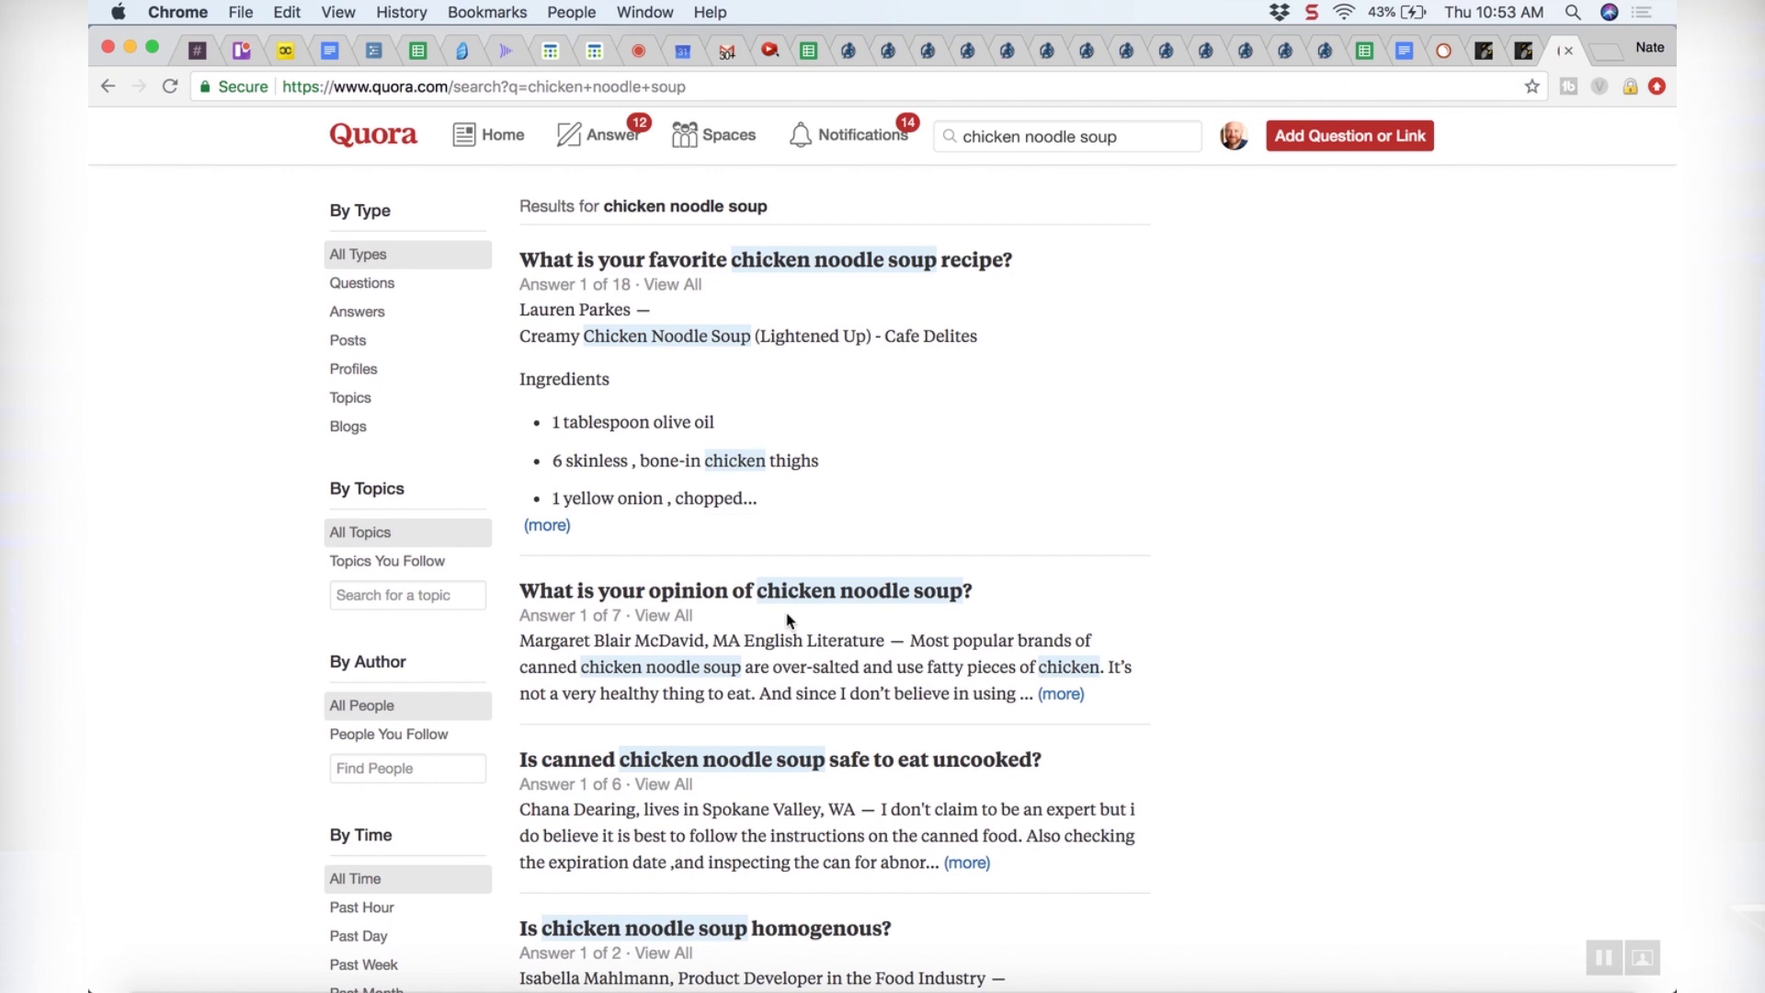
scroll(804, 763, down, 3)
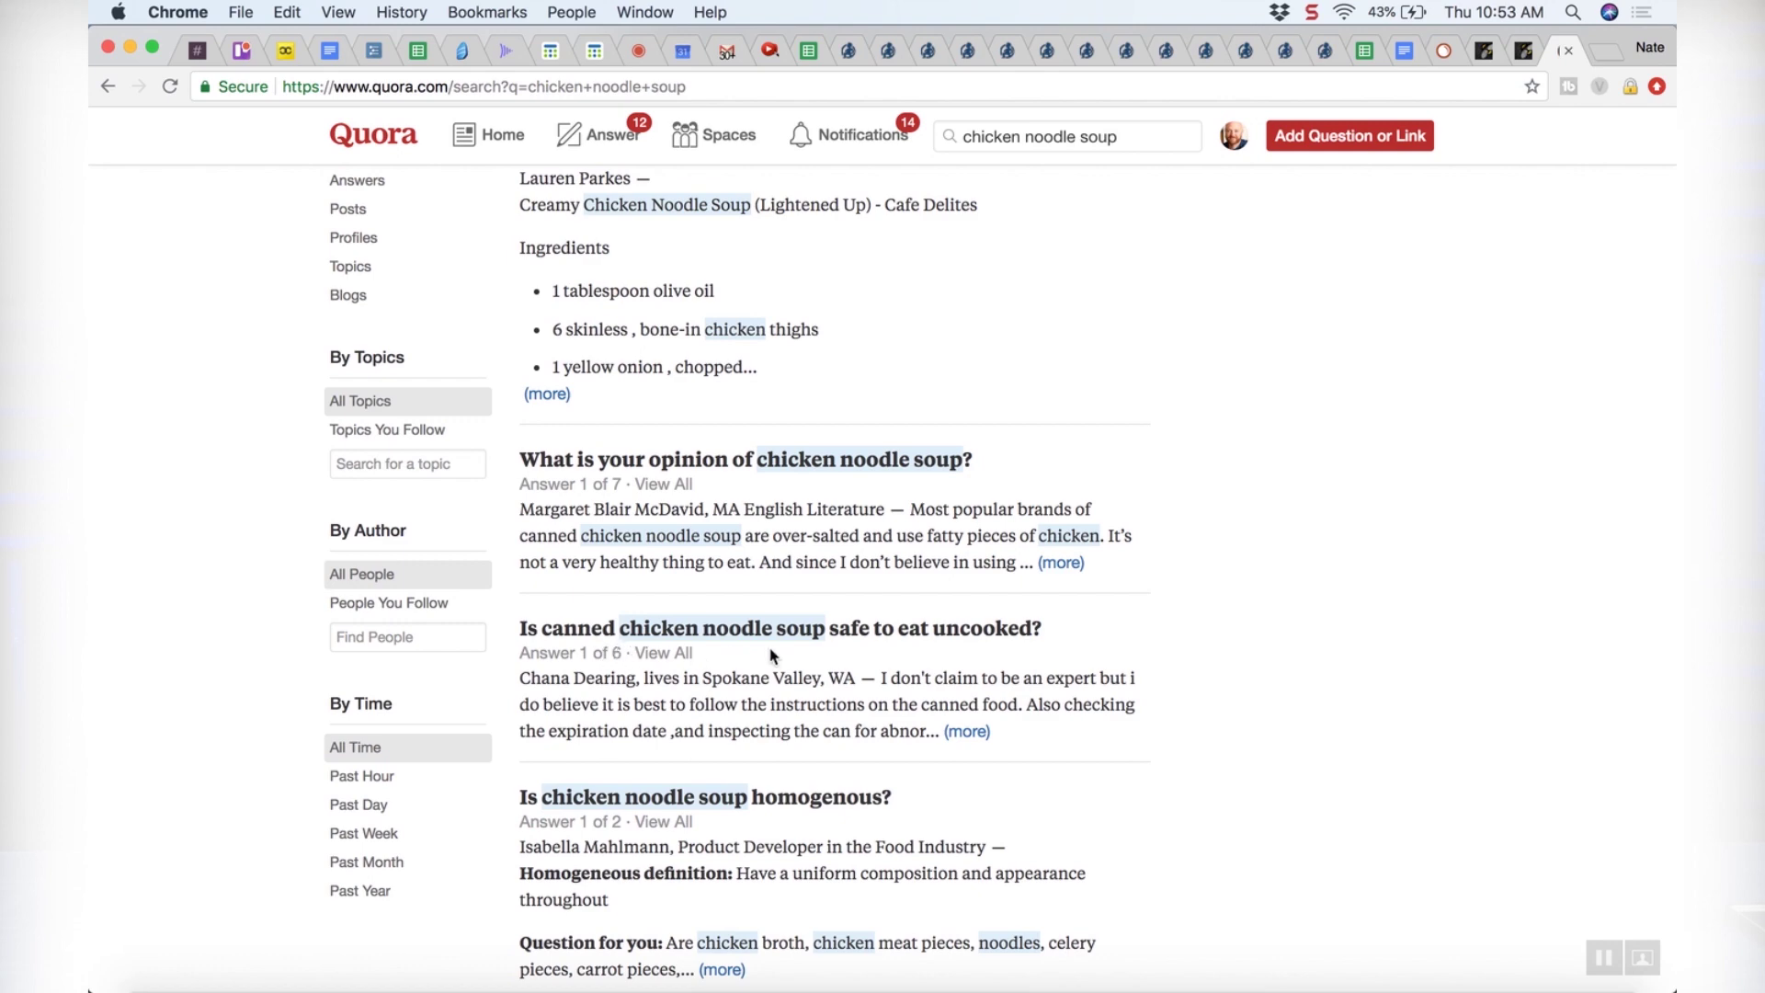
scroll(779, 655, down, 3)
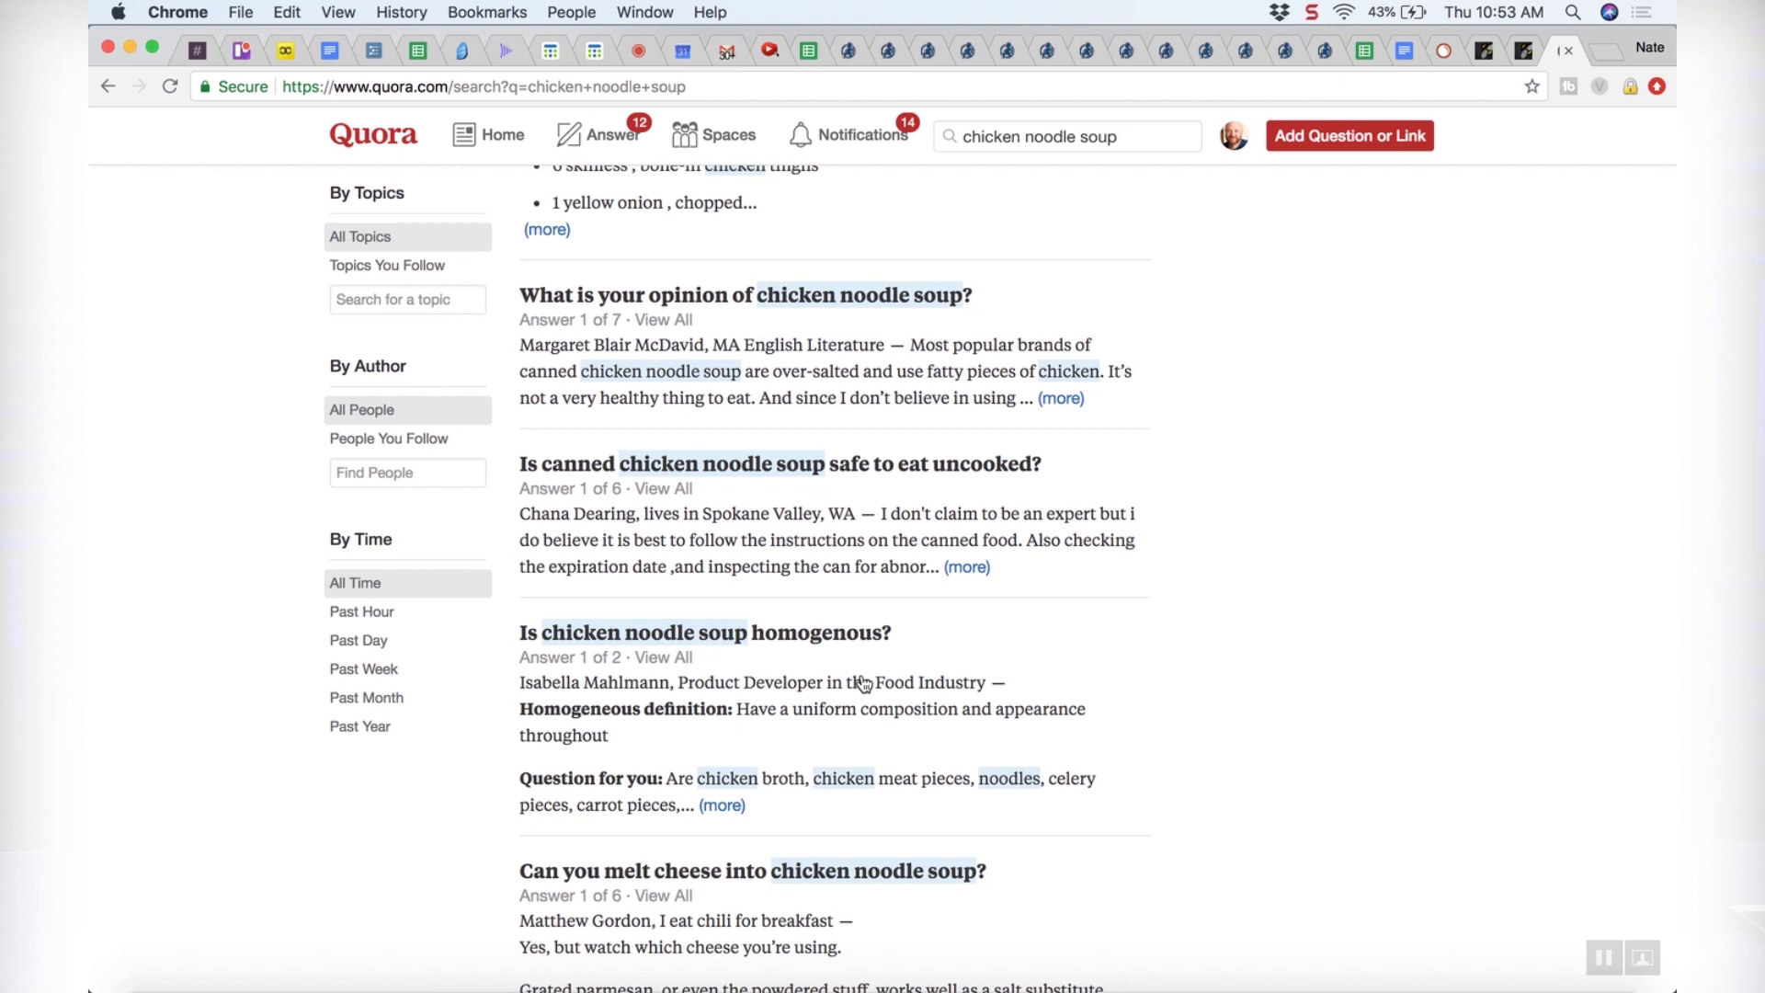
scroll(863, 682, down, 5)
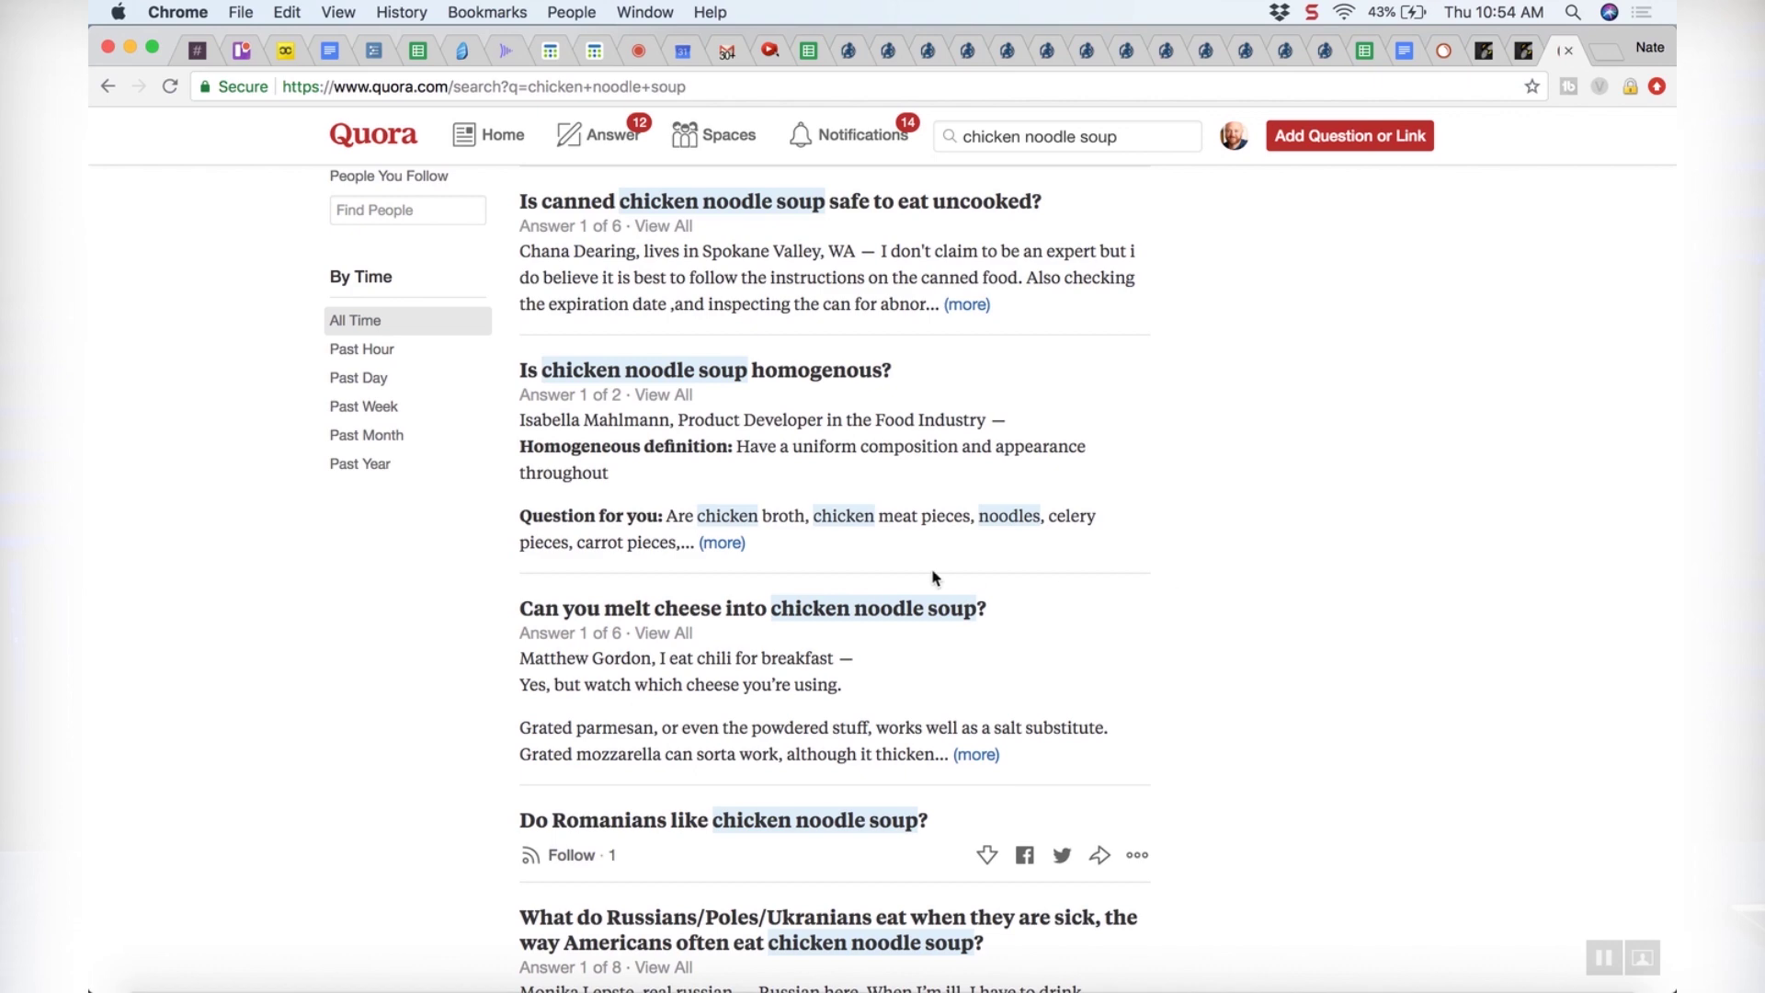
click(864, 616)
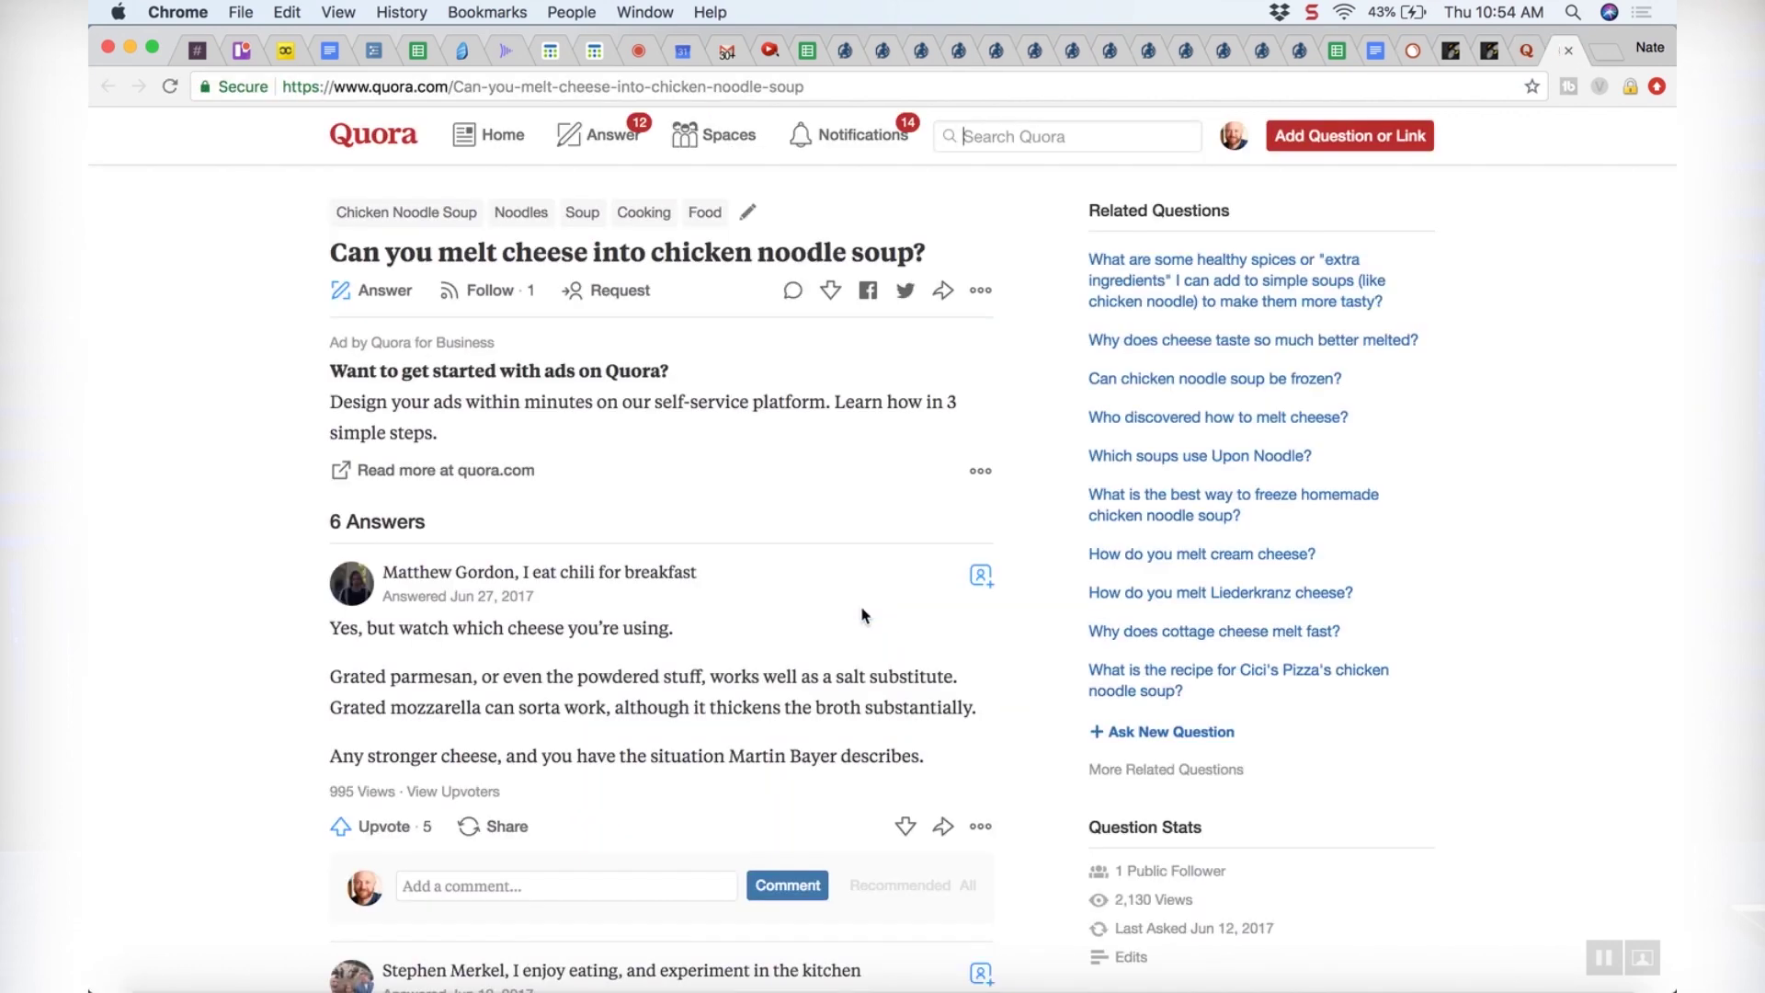
Step: Scroll through the 6 answers to 'Can you melt cheese into chicken noodle soup?'
scroll(863, 614, down, 3)
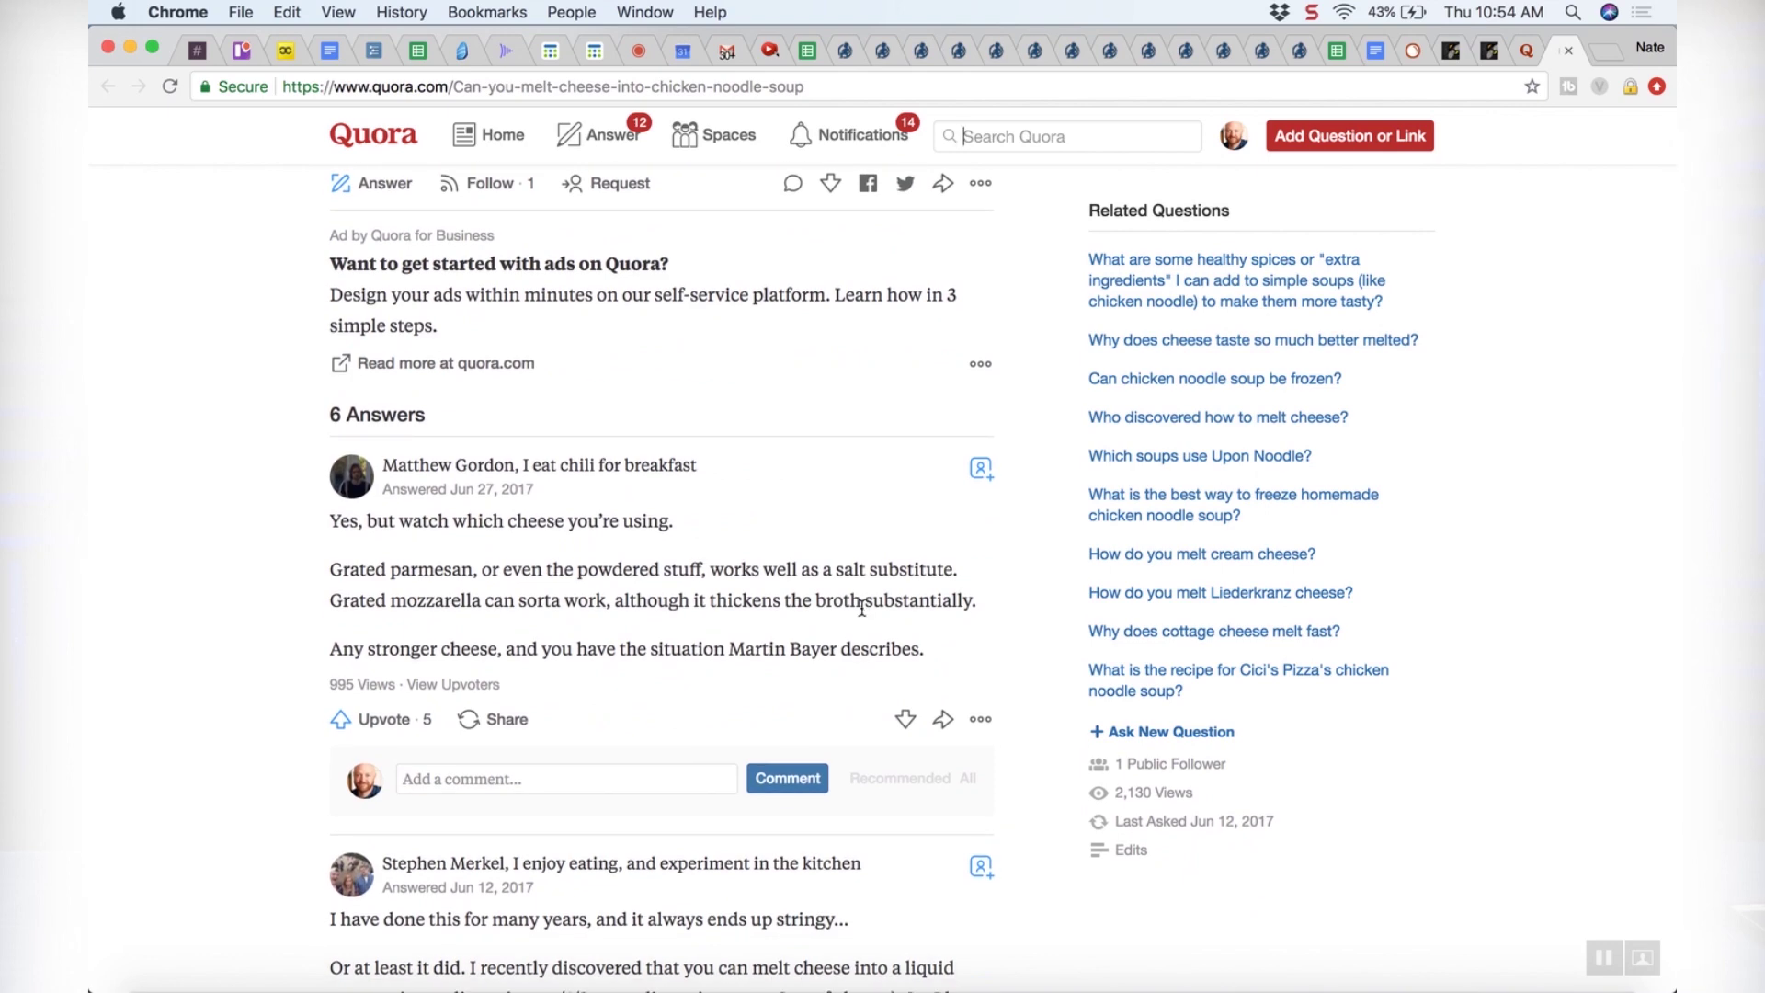
scroll(862, 609, down, 4)
scroll(862, 608, up, 4)
scroll(702, 544, down, 10)
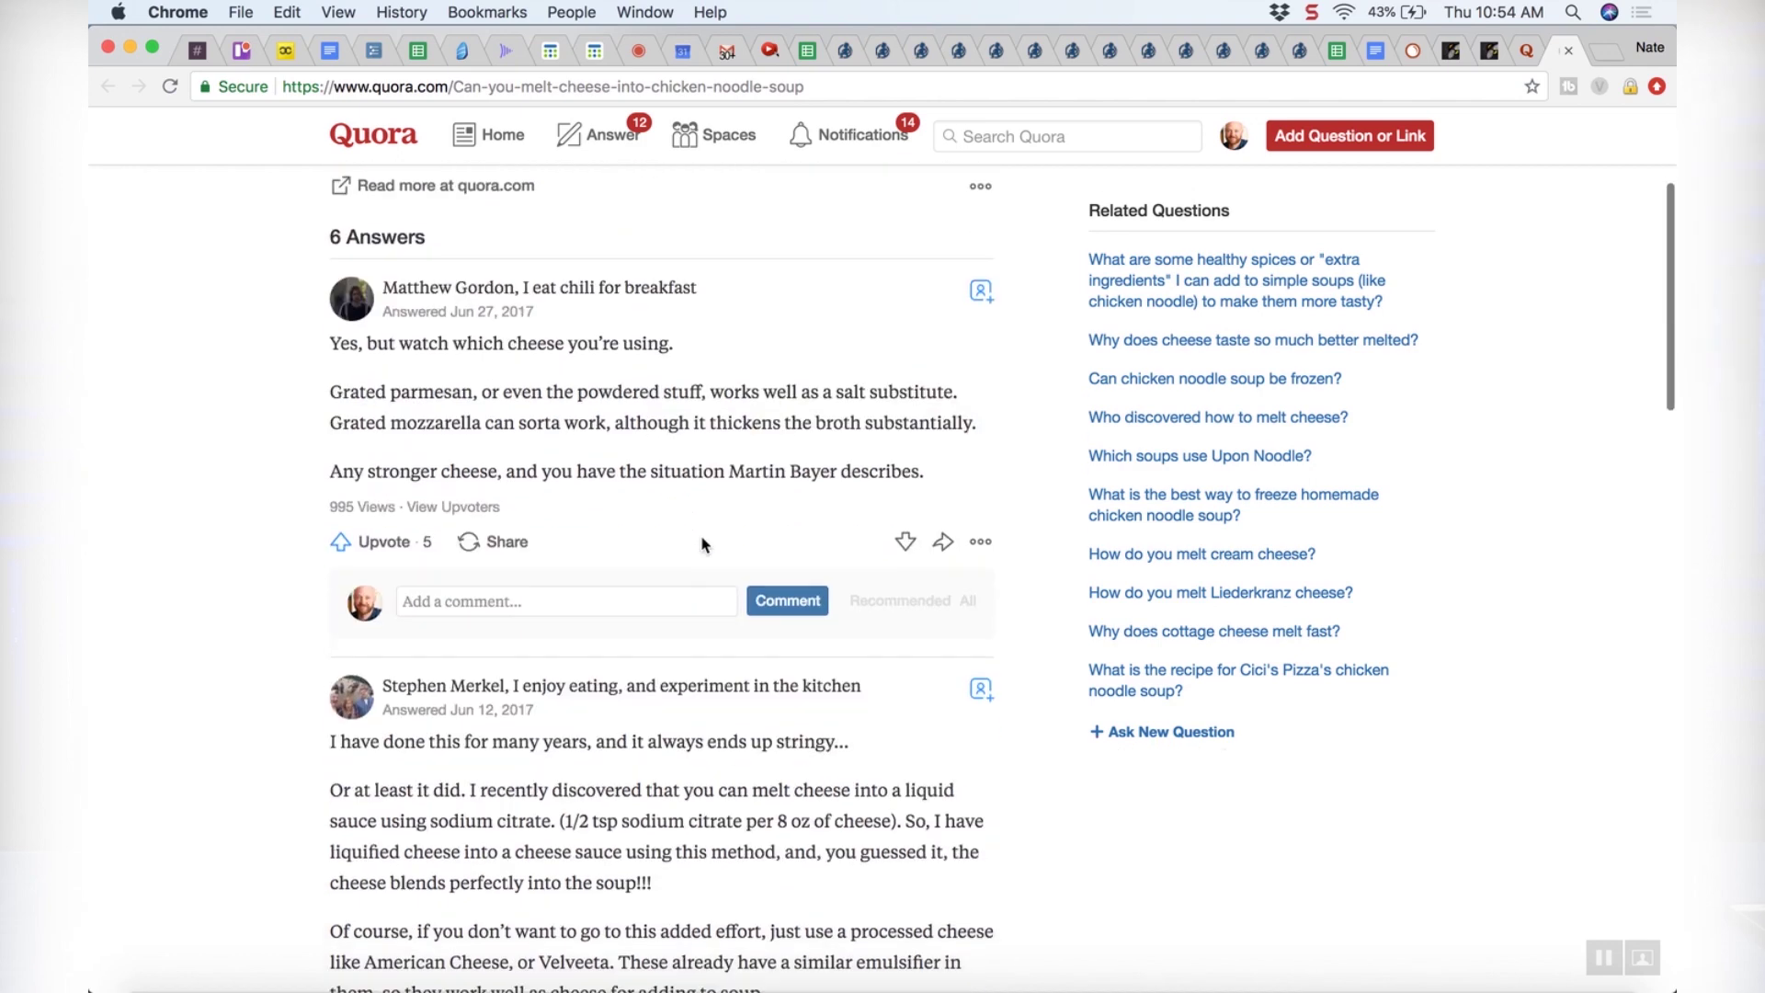
scroll(703, 545, down, 11)
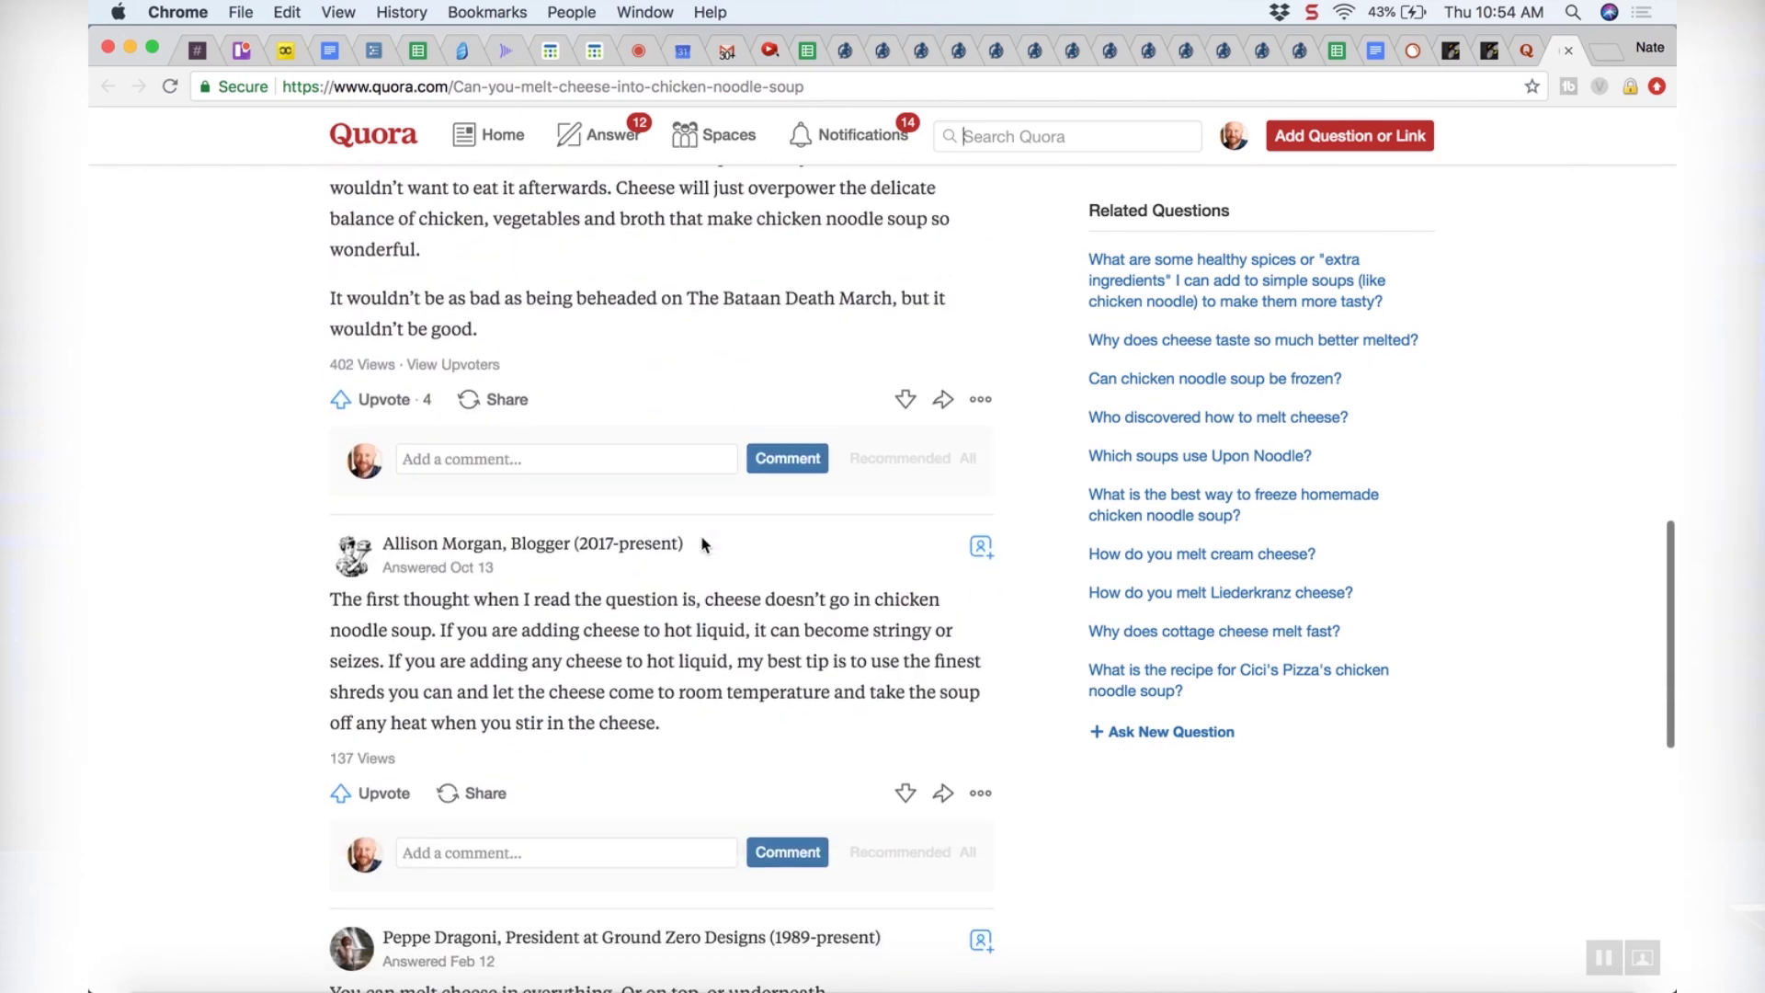
scroll(703, 545, up, 20)
scroll(703, 544, up, 2)
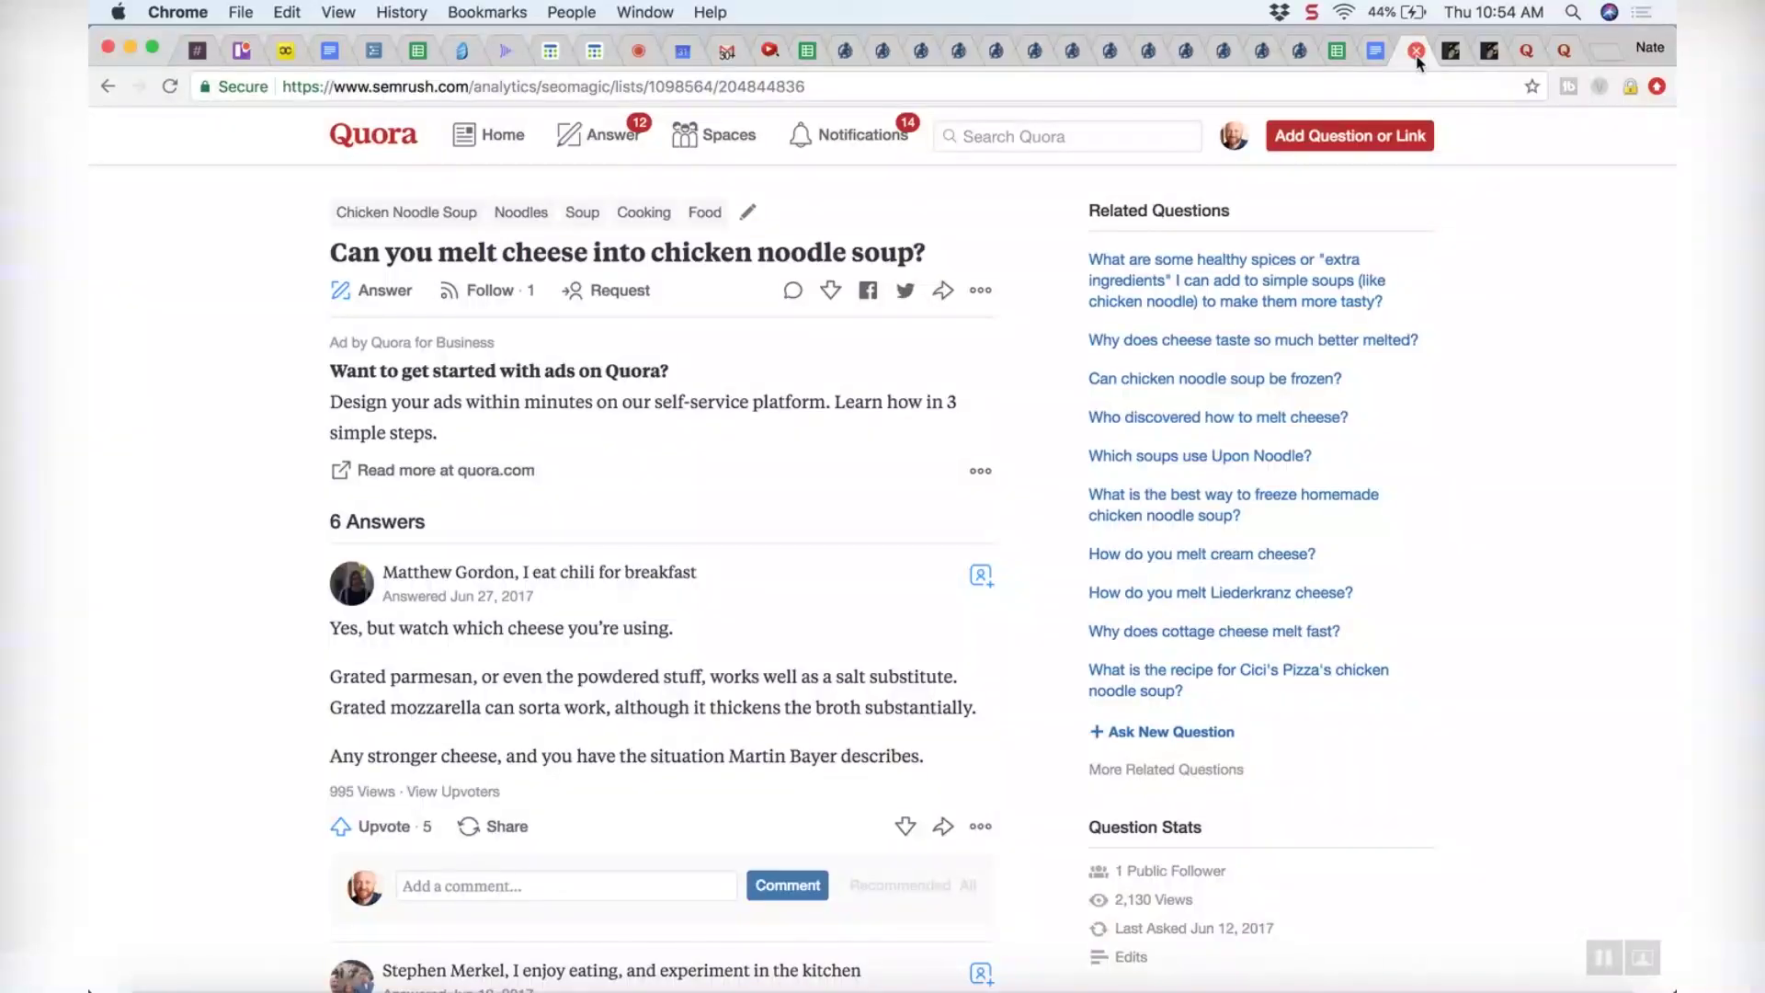
Step: Switch to the SEMrush Keyword Magic Tool showing 'emotions' question keywords filtered by 'business'
click(1416, 52)
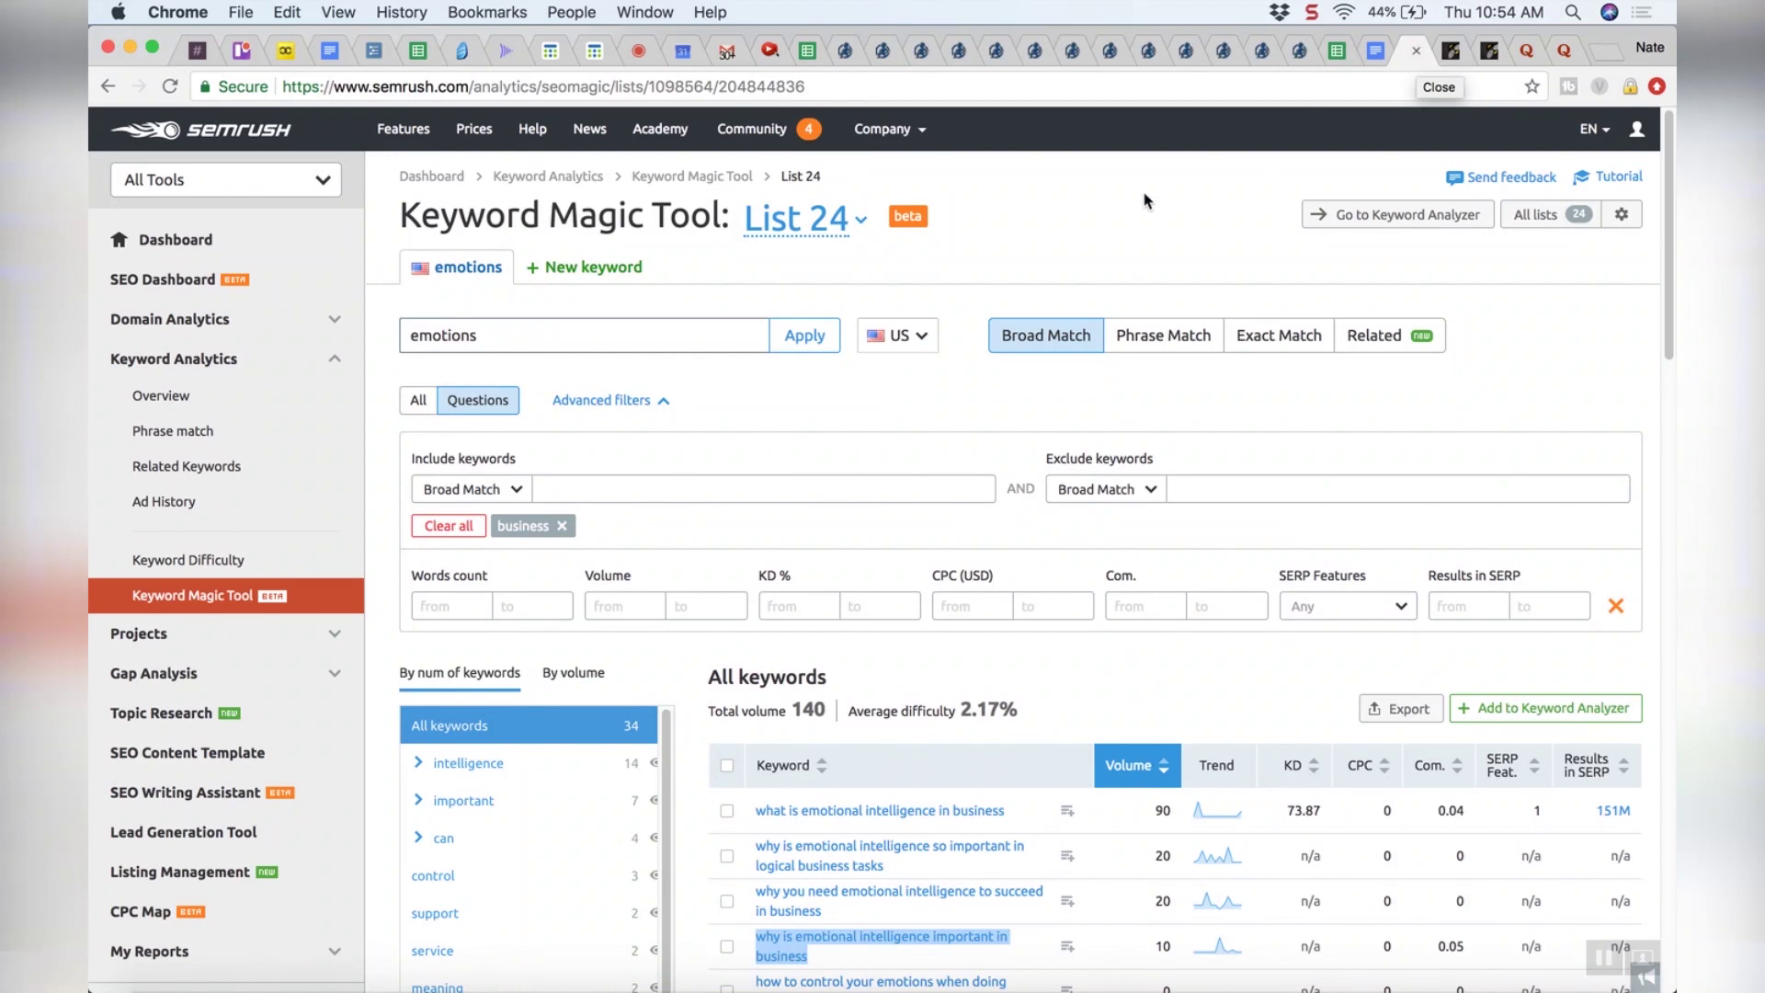
Step: Clear the keyword box and remove the 'business' include tag, showing all 38,302 'emotions' questions
double_click(610, 340)
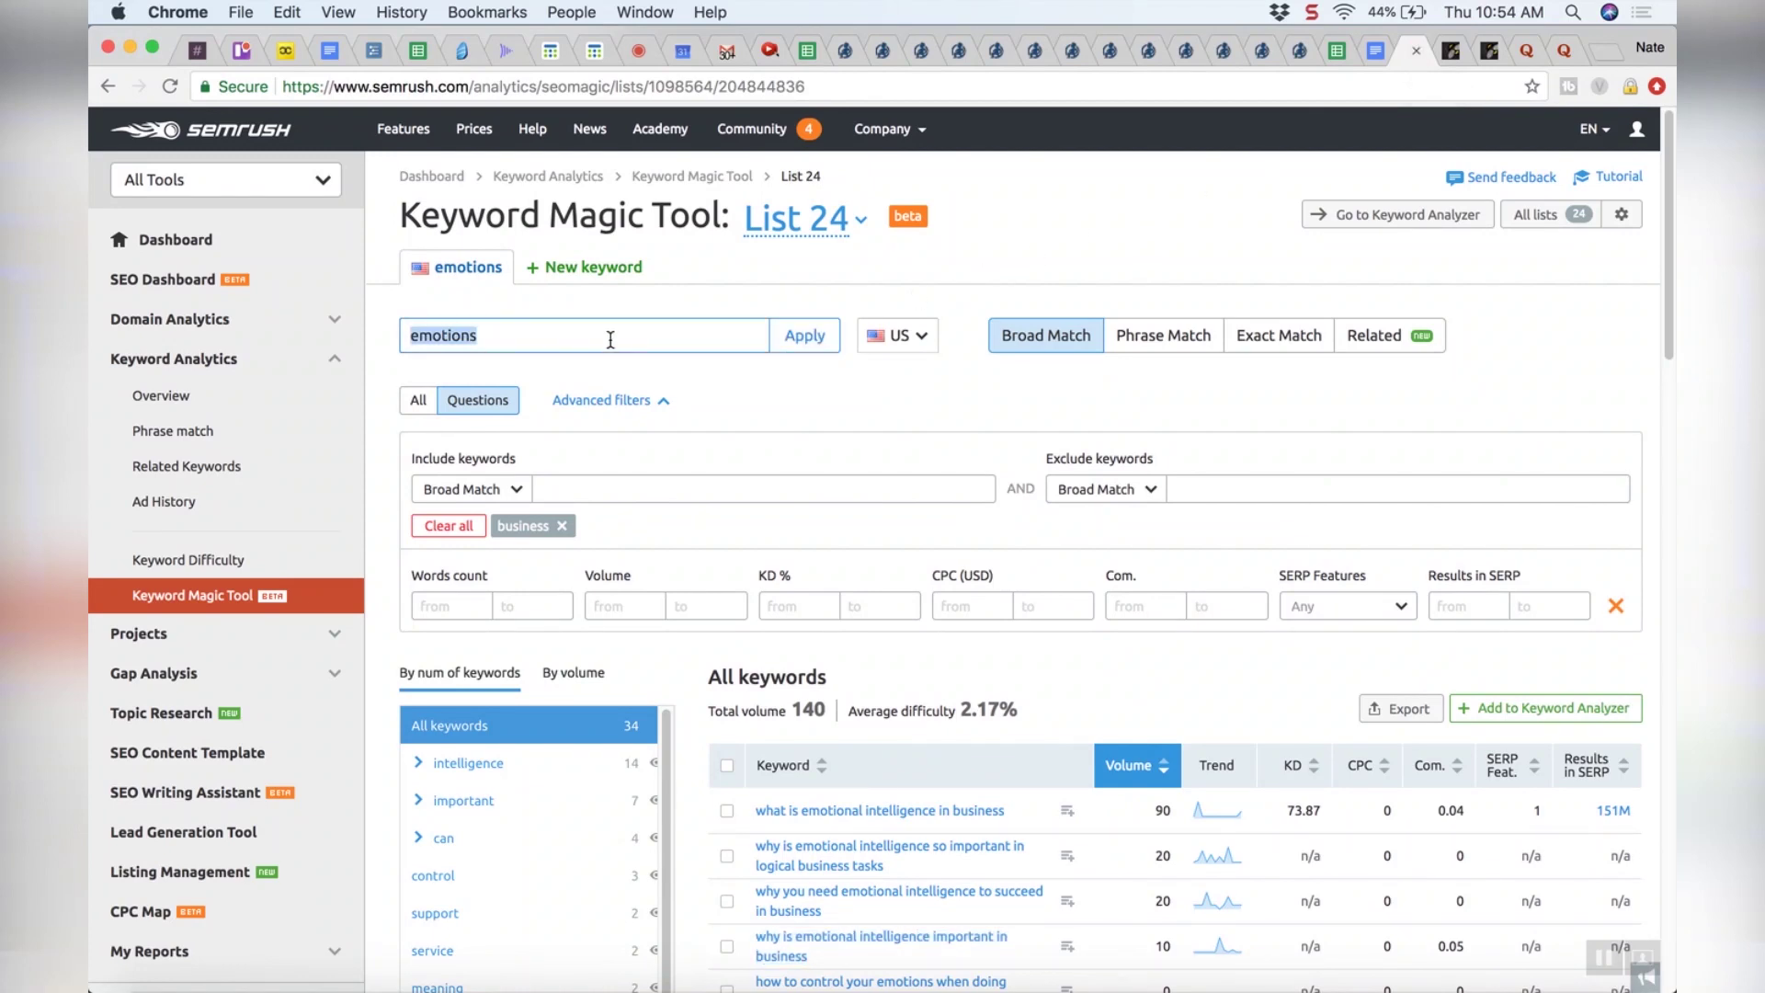
key(BackSpace)
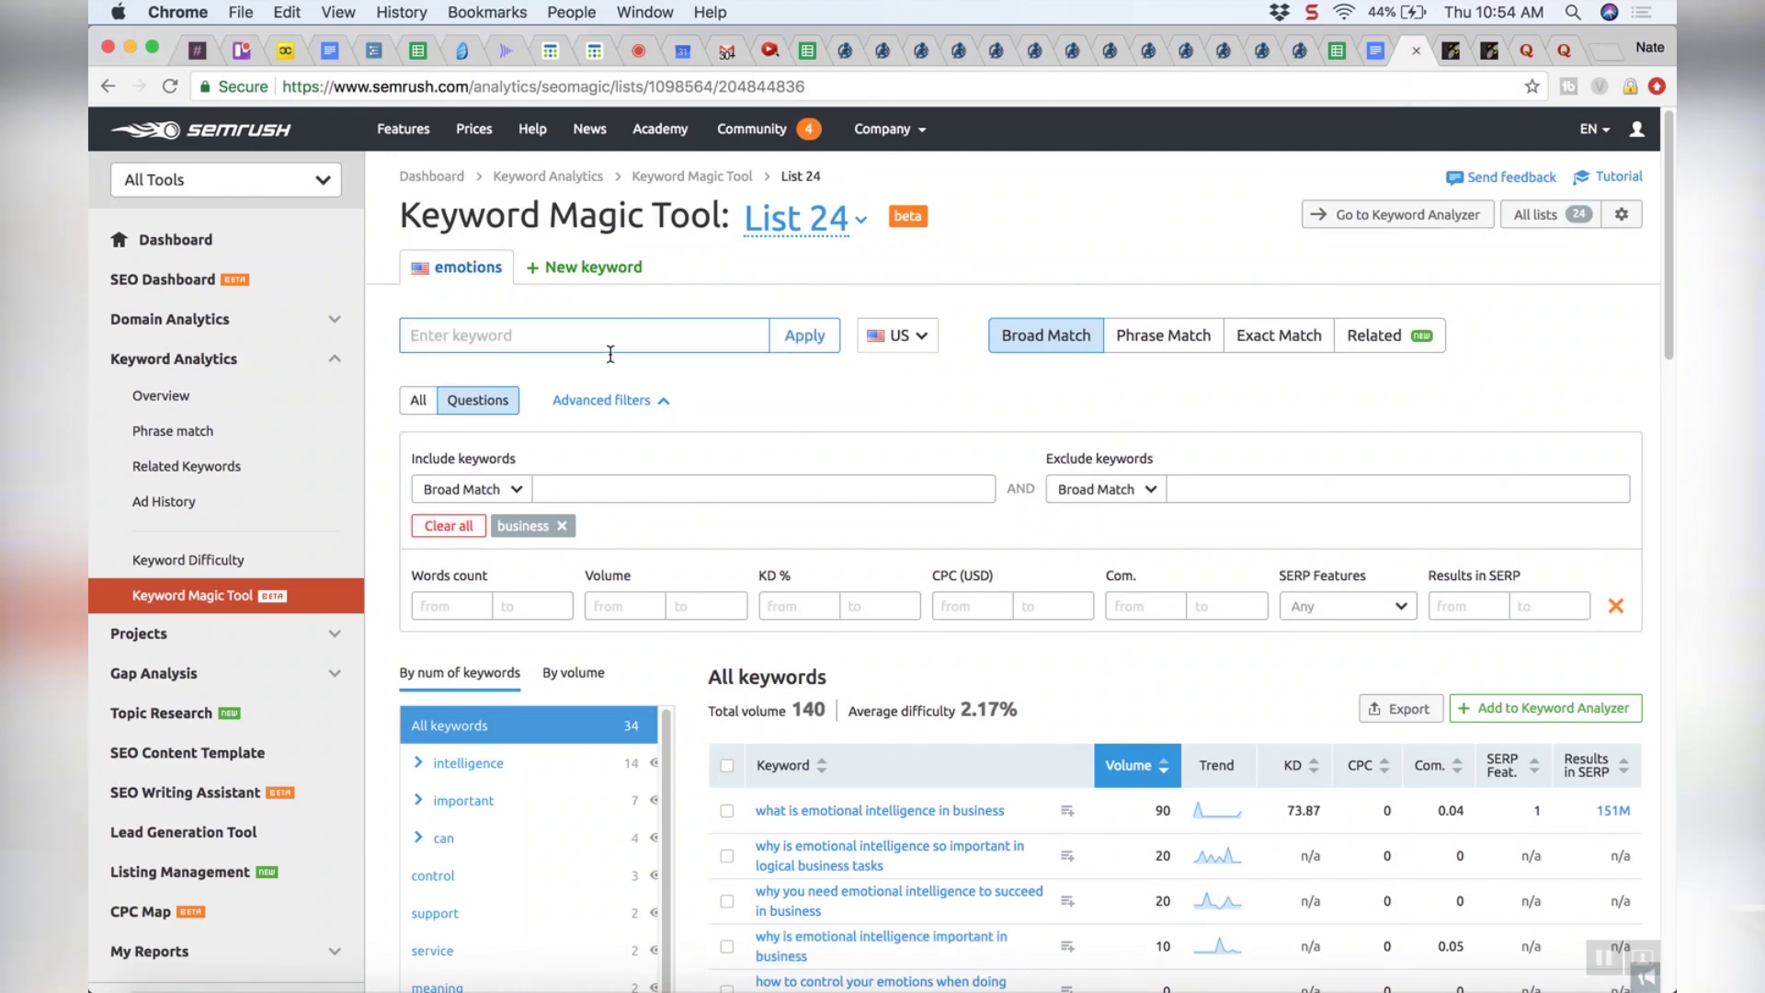
key(Return)
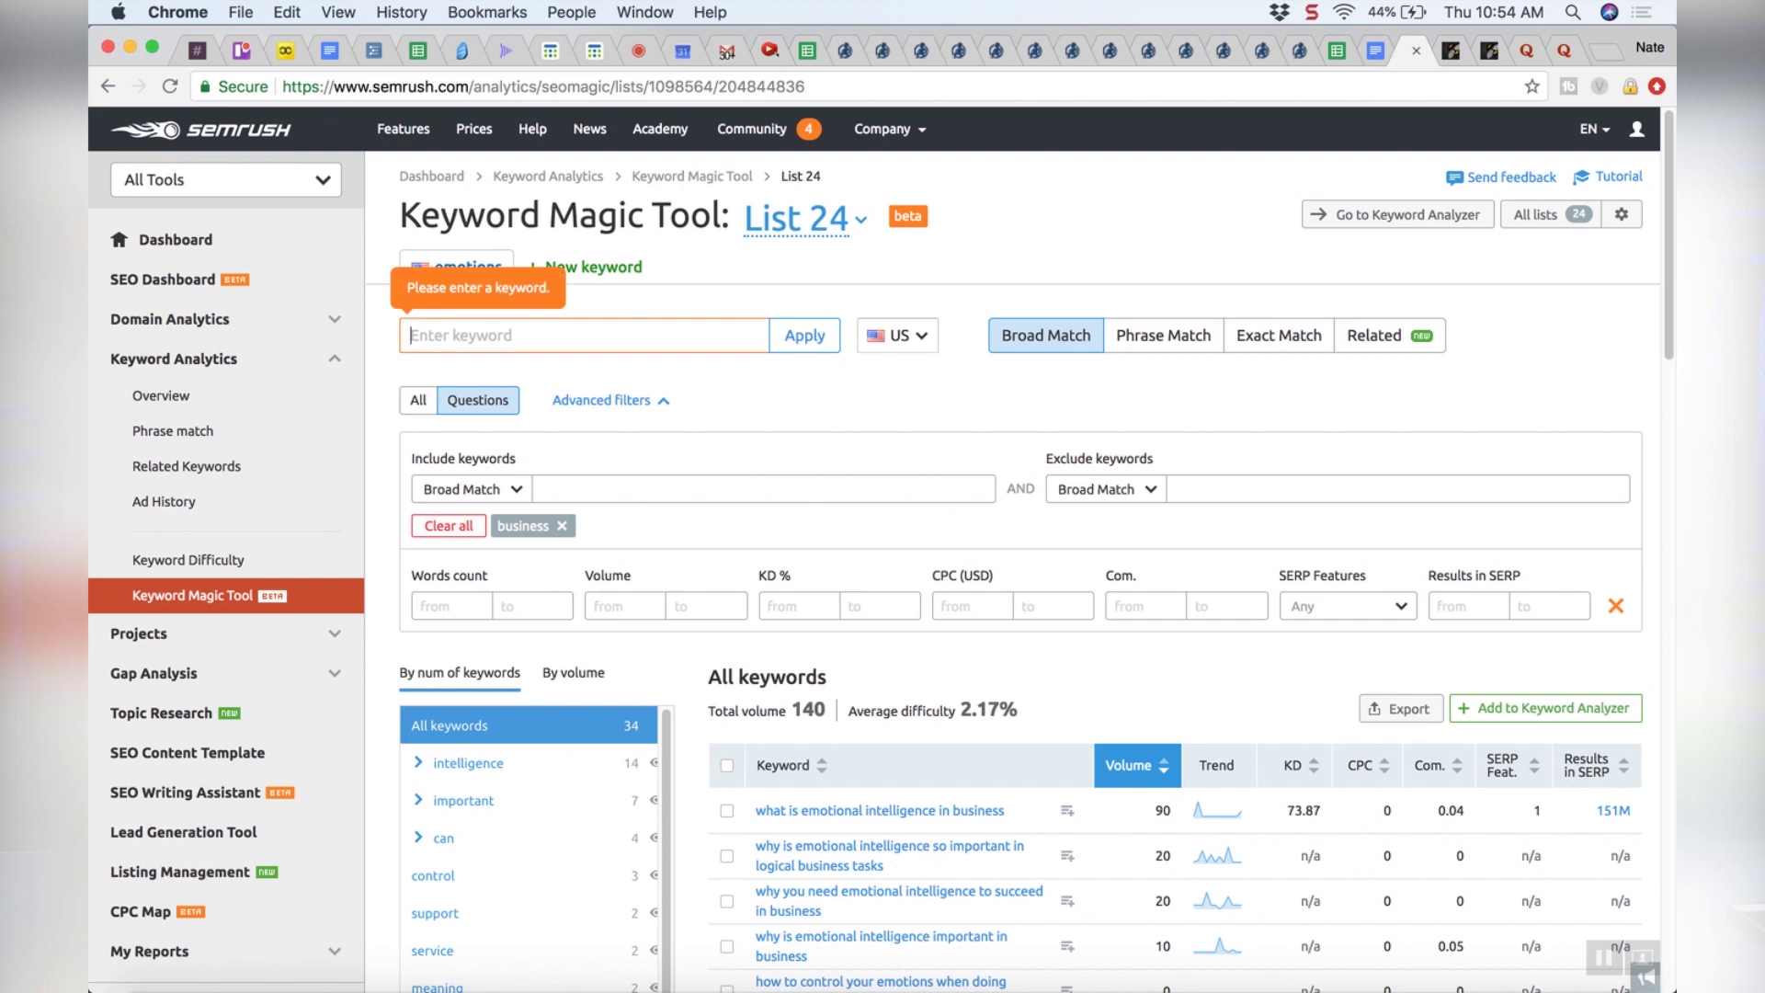
click(562, 526)
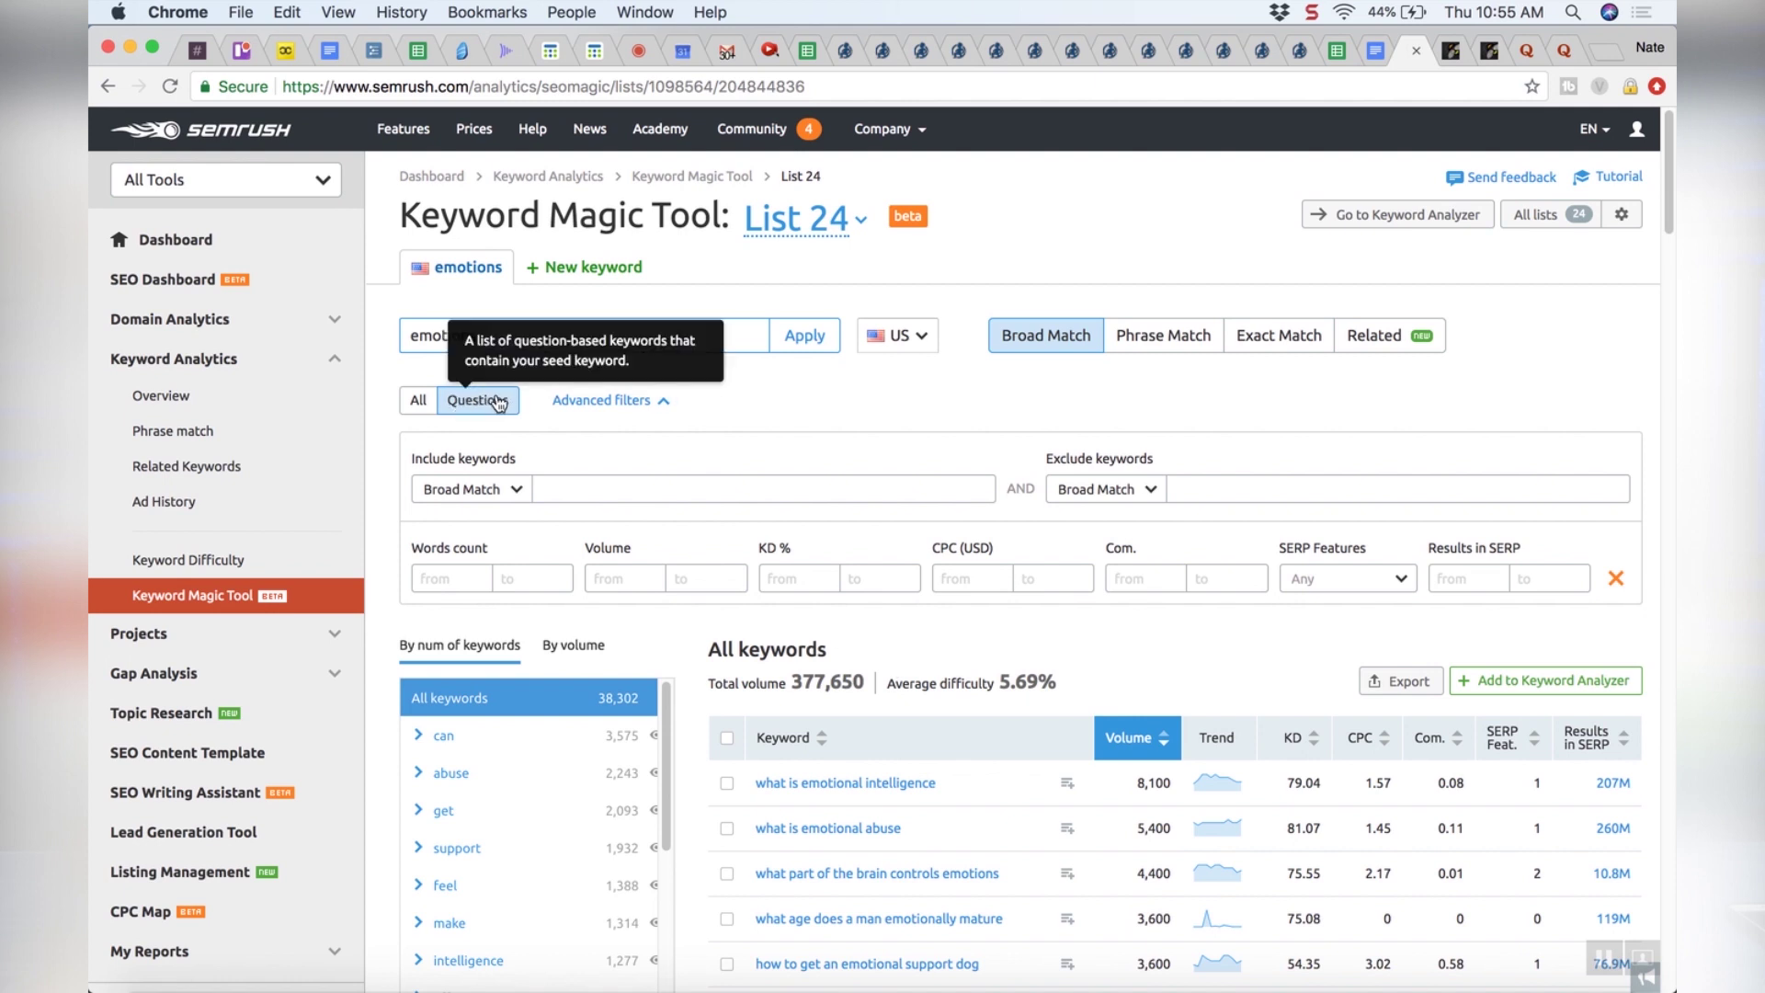
click(411, 405)
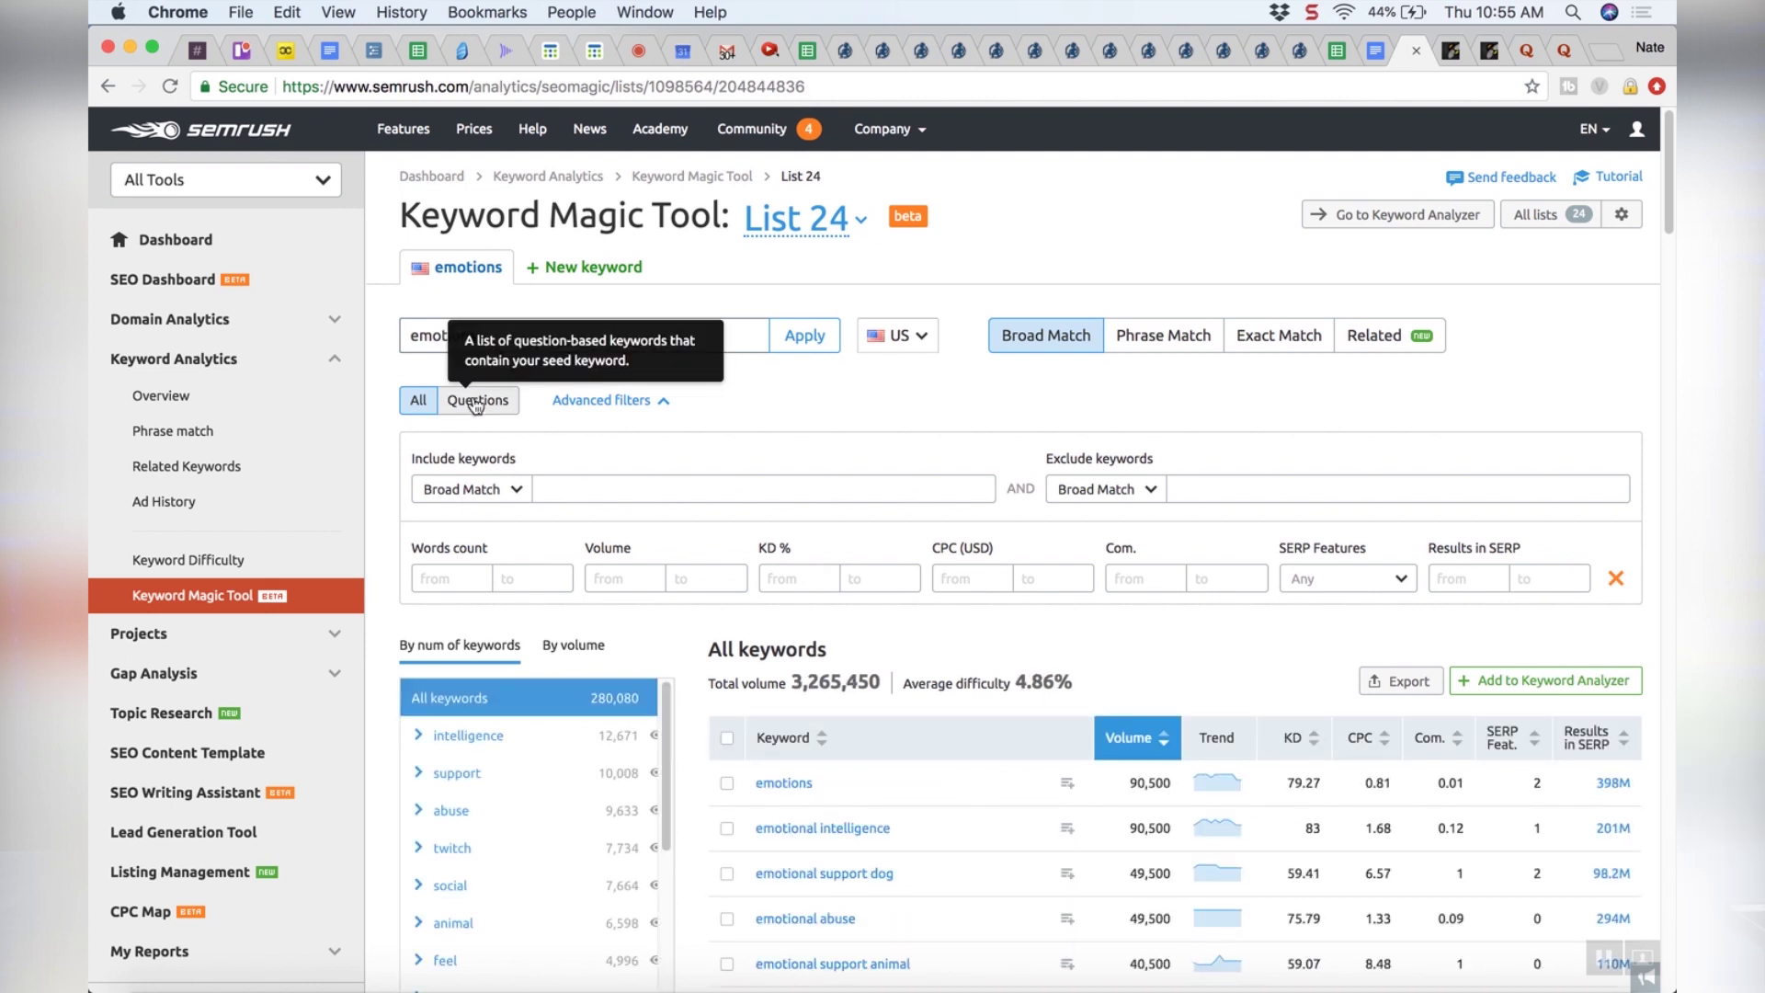
click(476, 403)
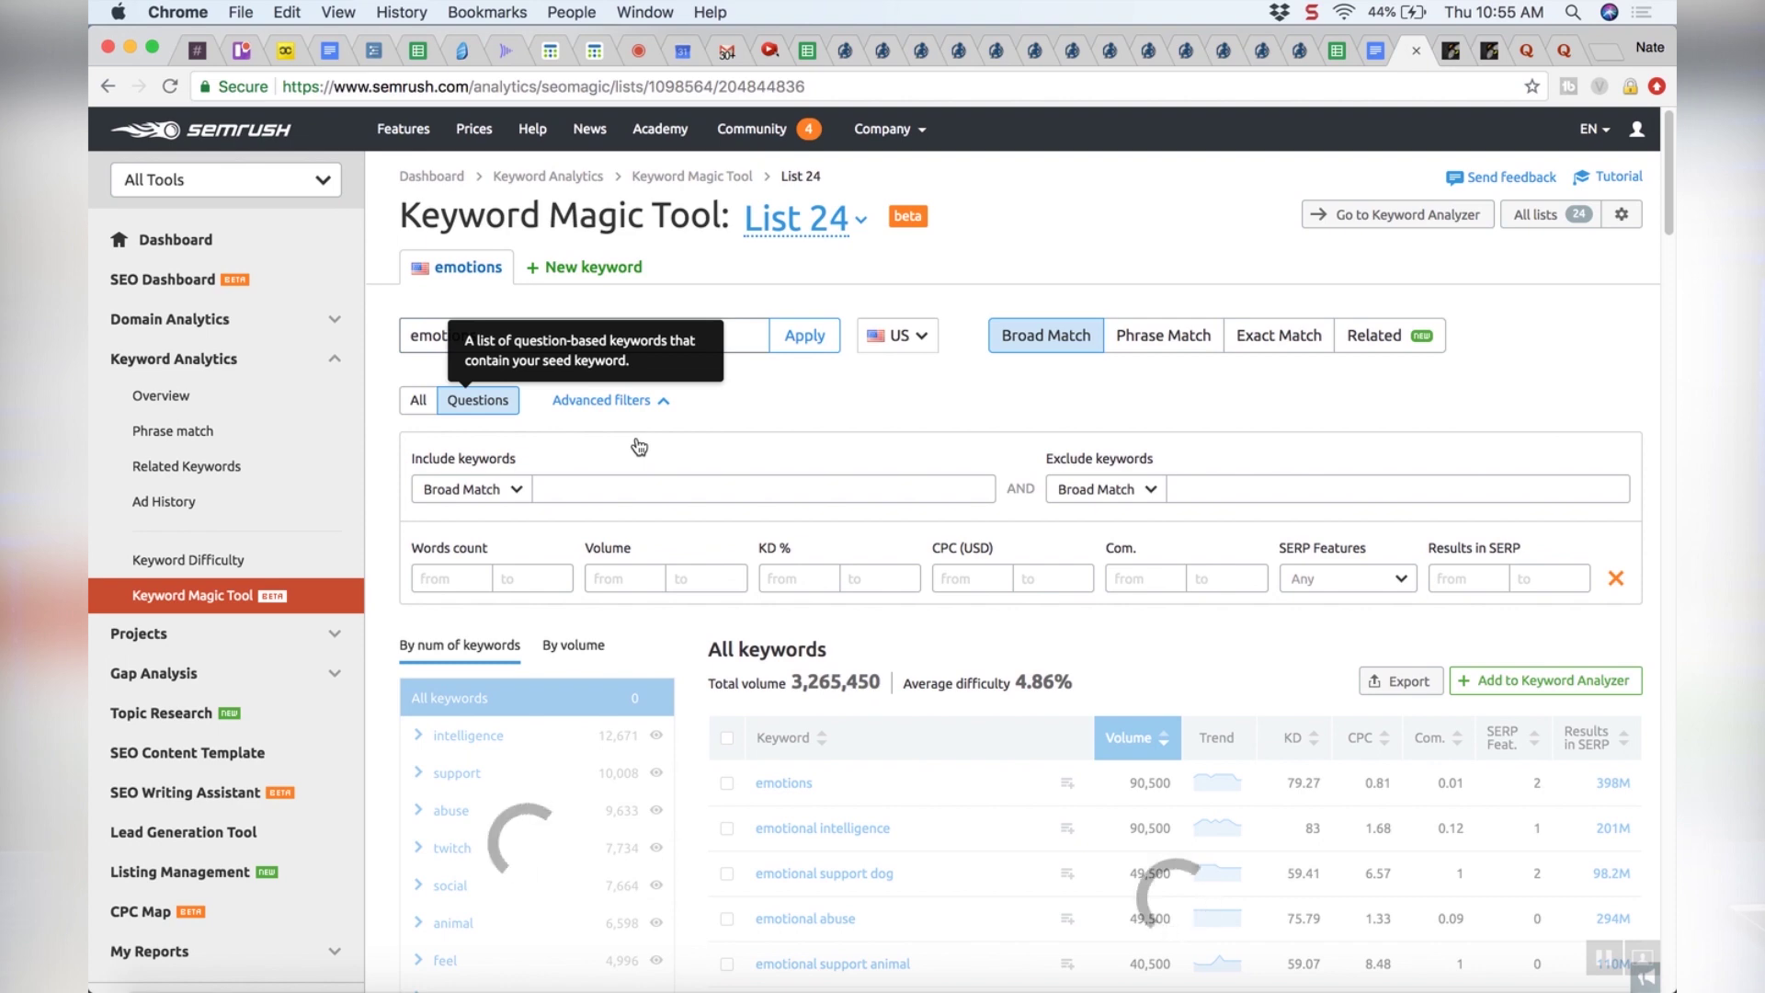
scroll(1040, 546, down, 5)
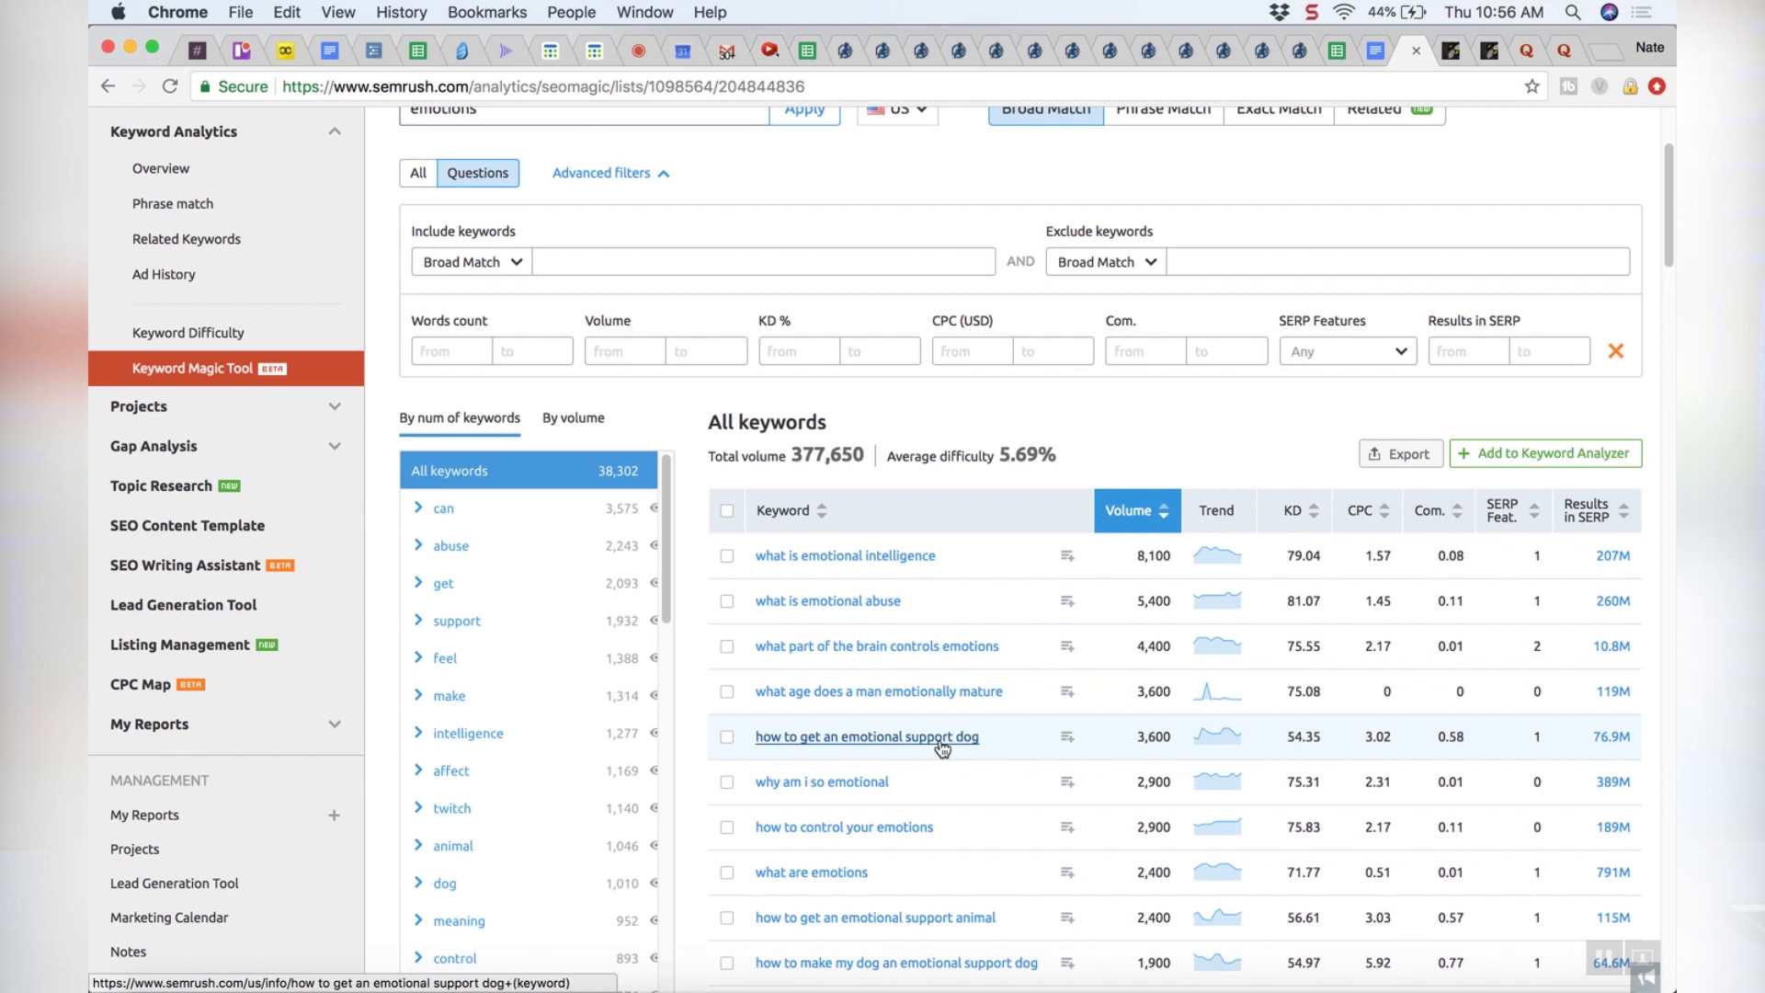
scroll(886, 267, up, 5)
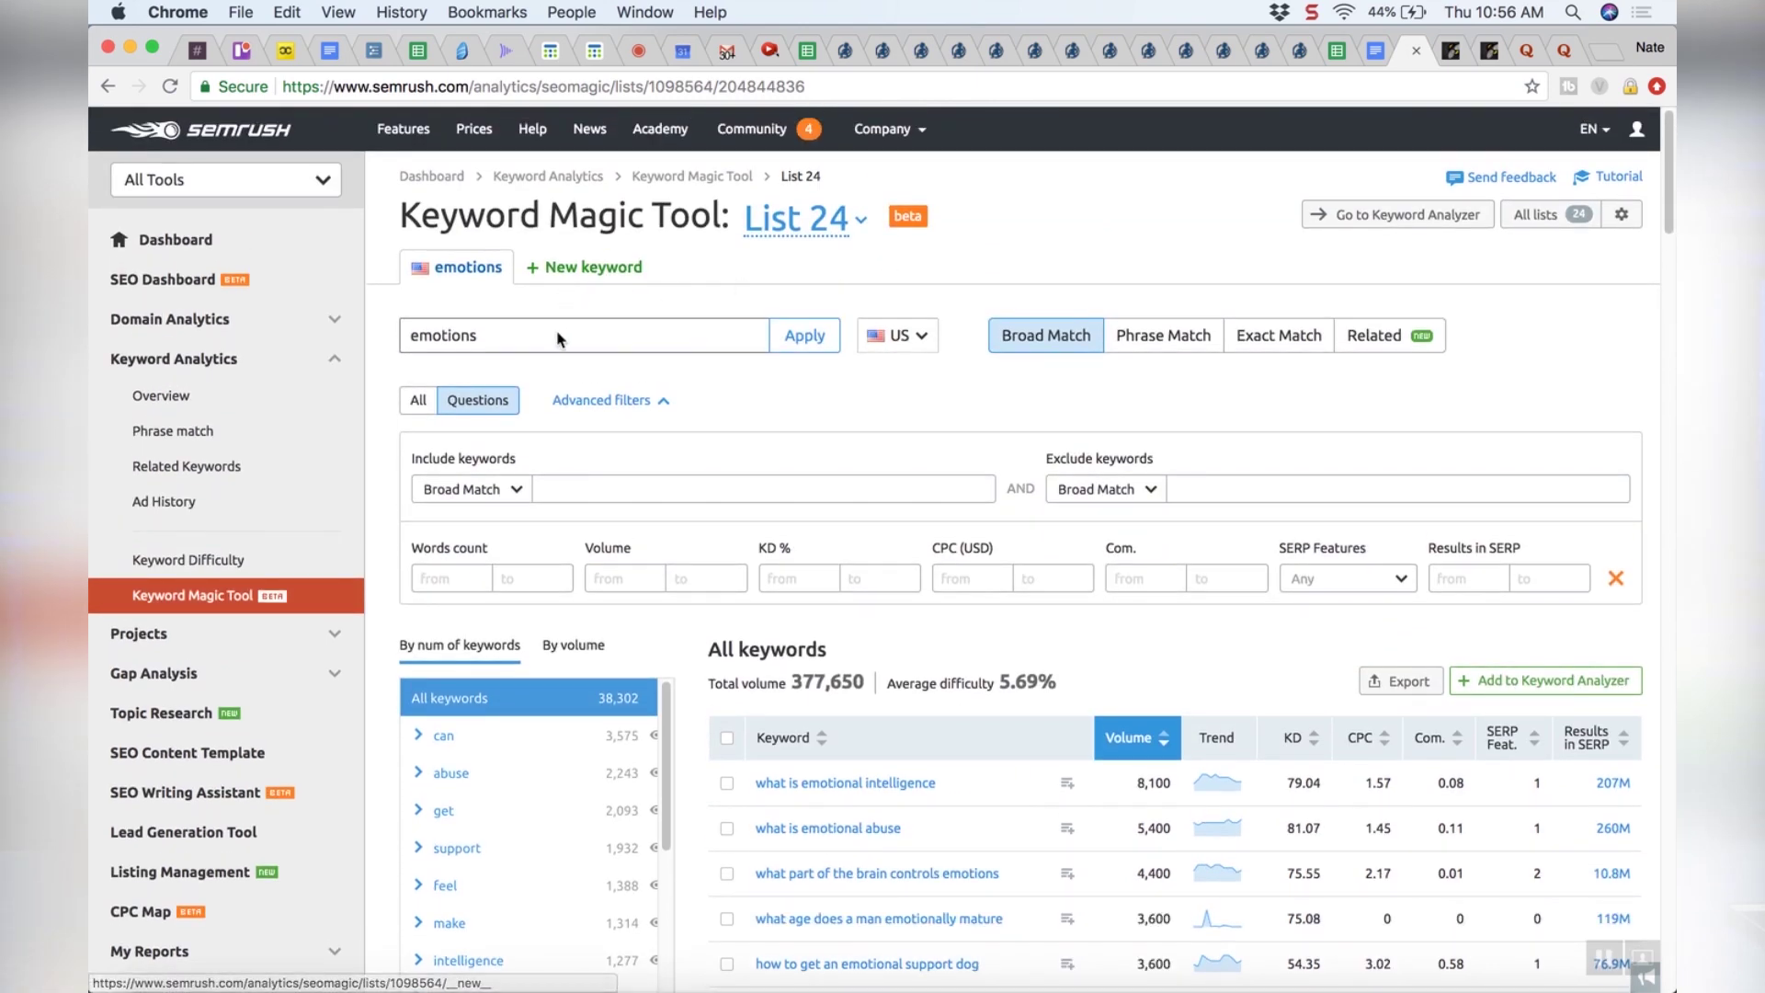
click(595, 492)
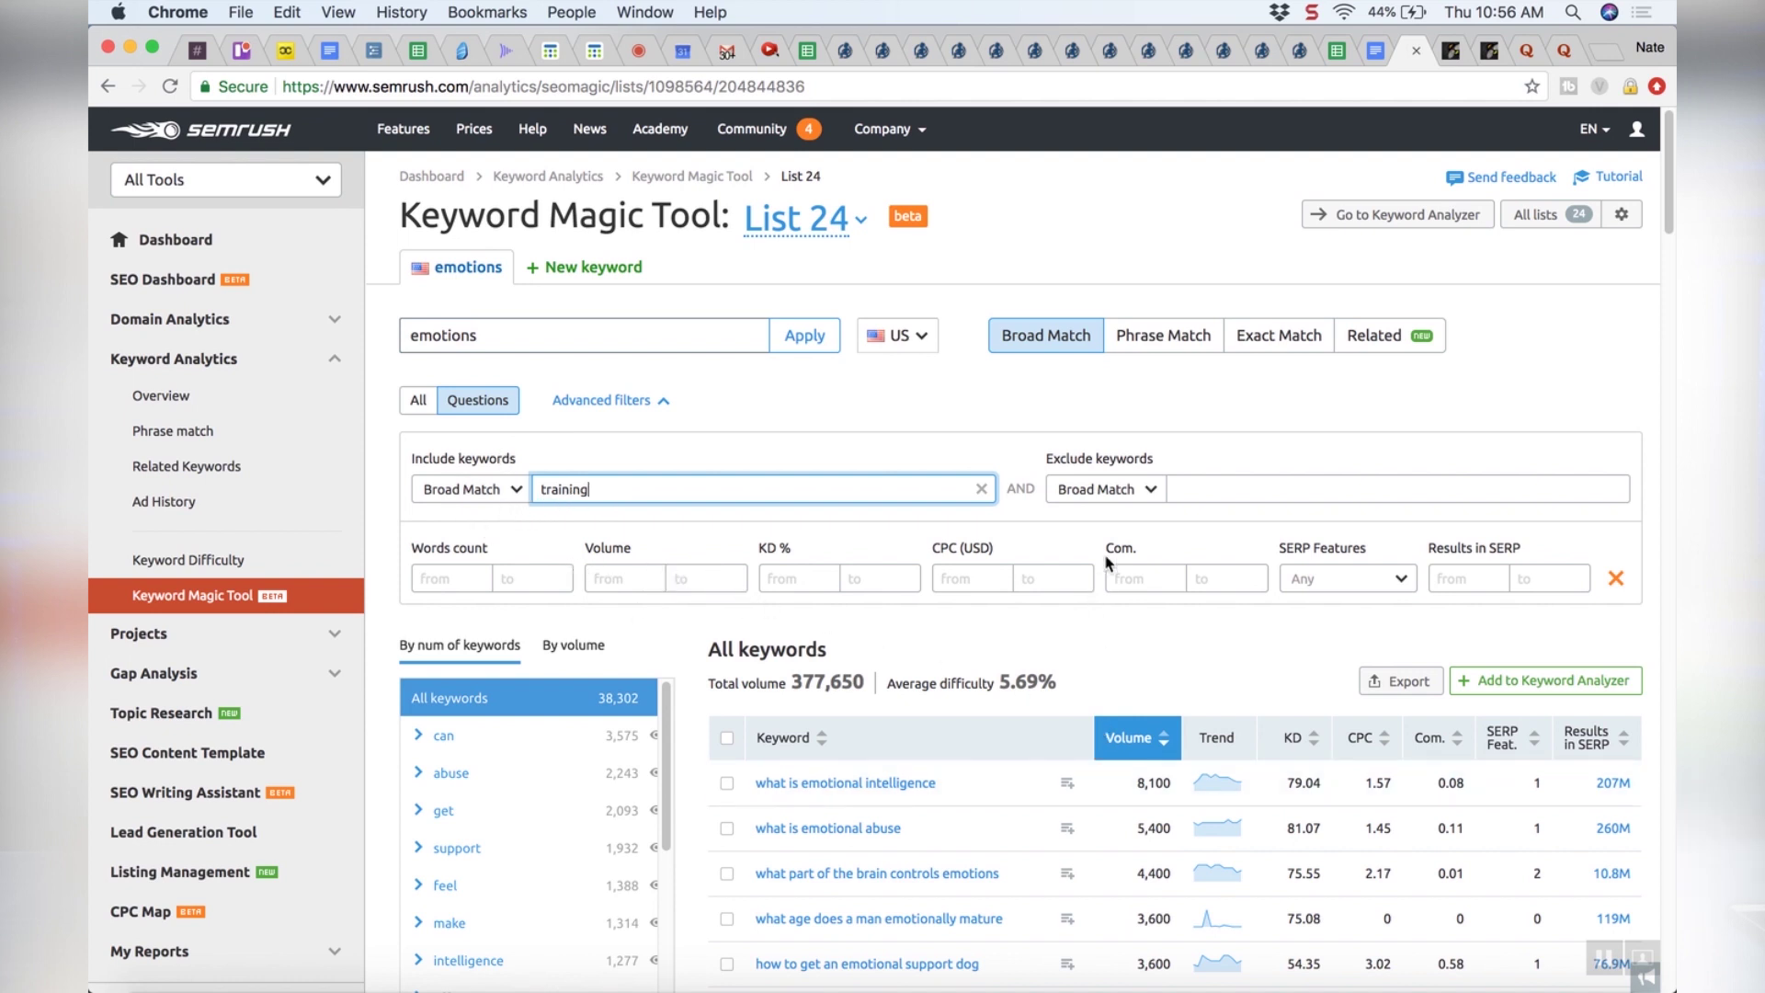
Step: Add 'training' as an include filter for 70 keywords, leaving the US database unchanged
key(Return)
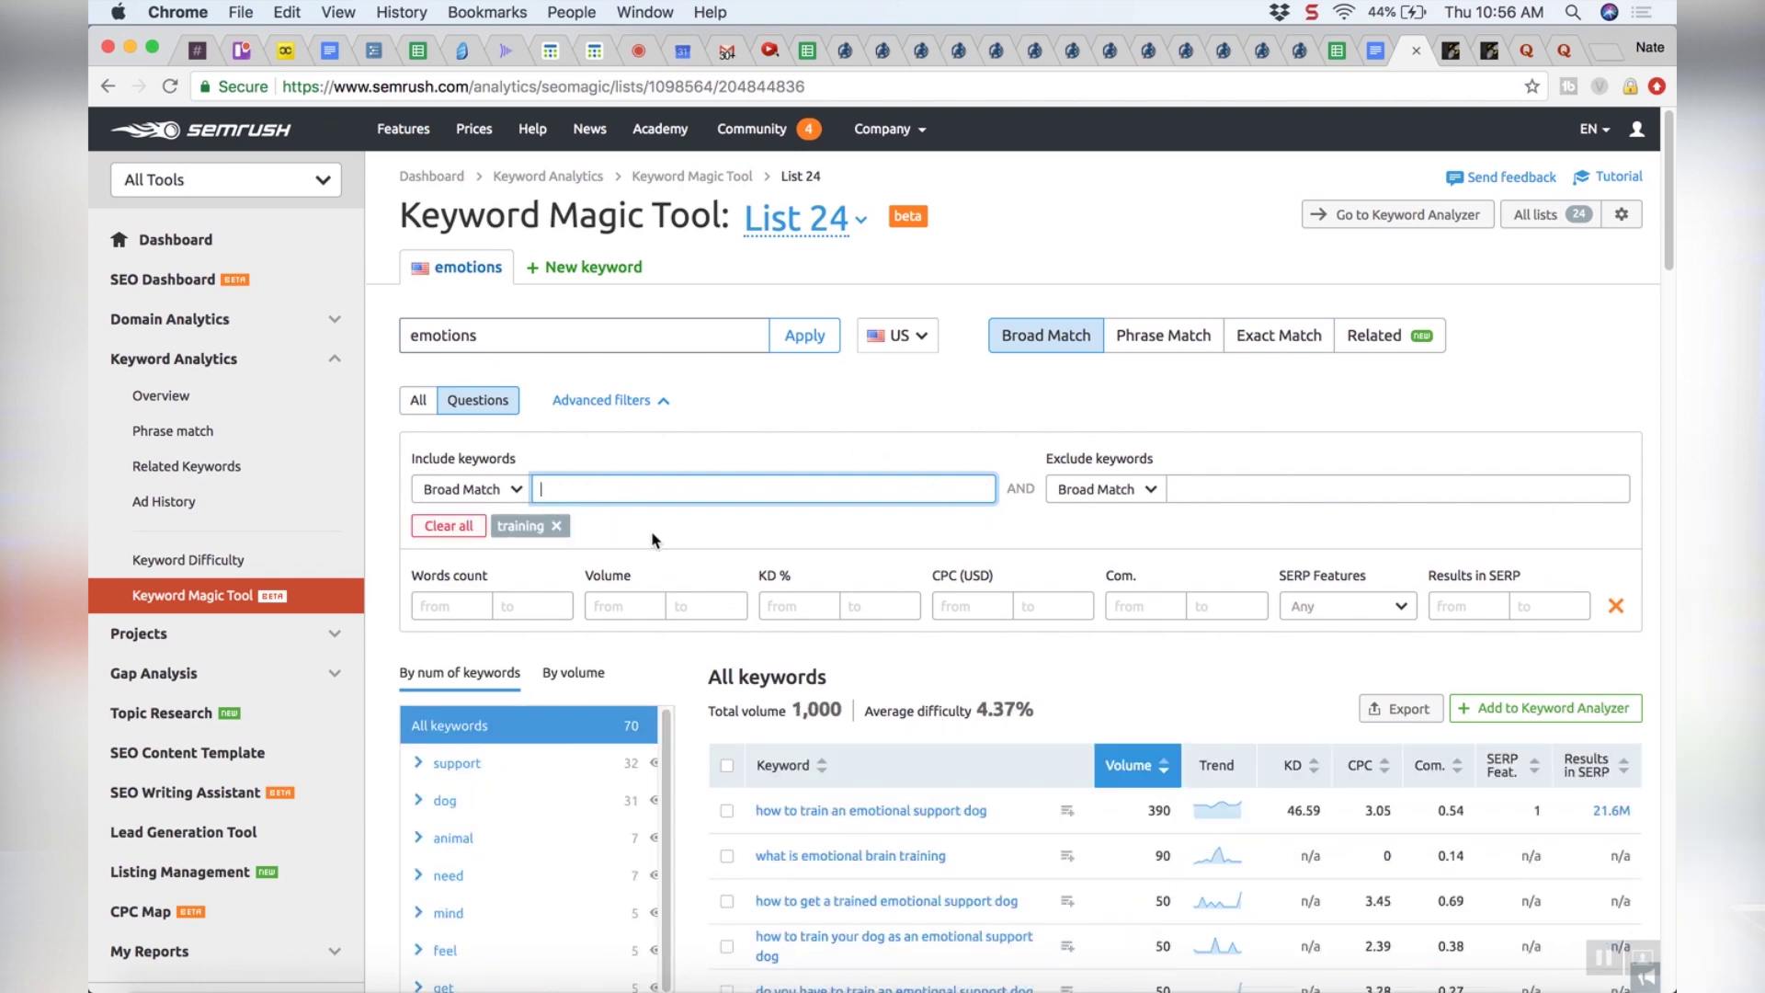
scroll(650, 532, down, 3)
click(922, 337)
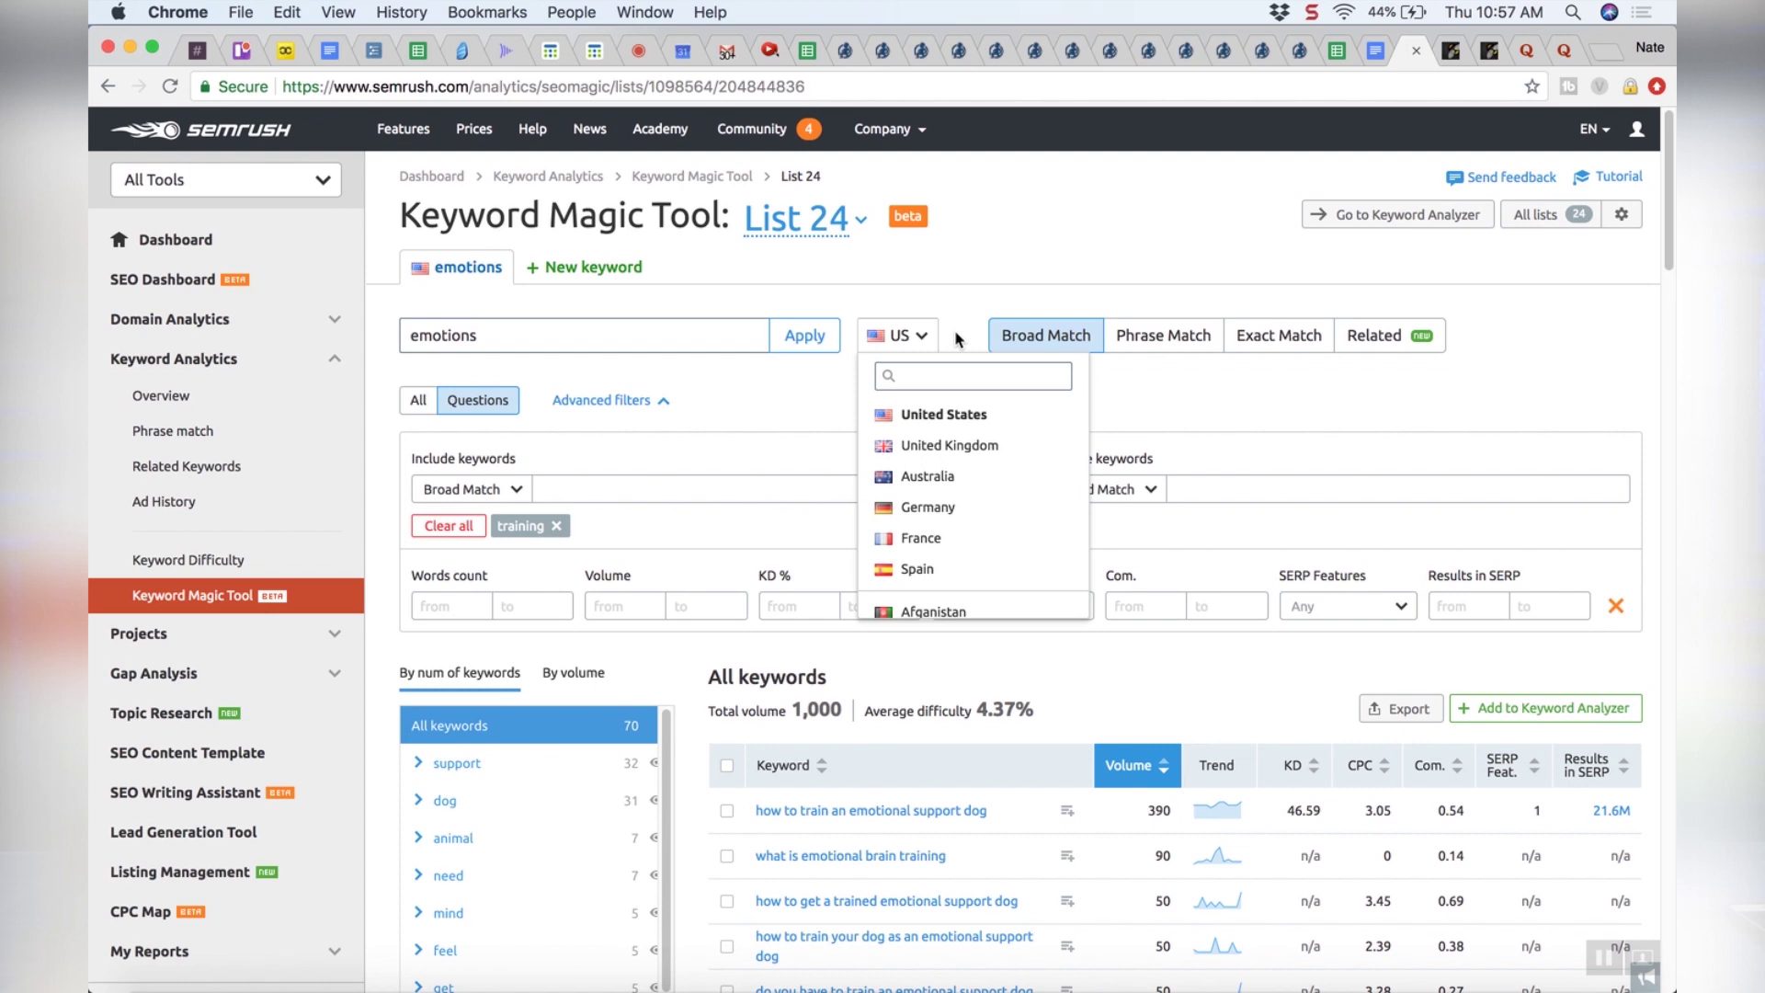
click(954, 336)
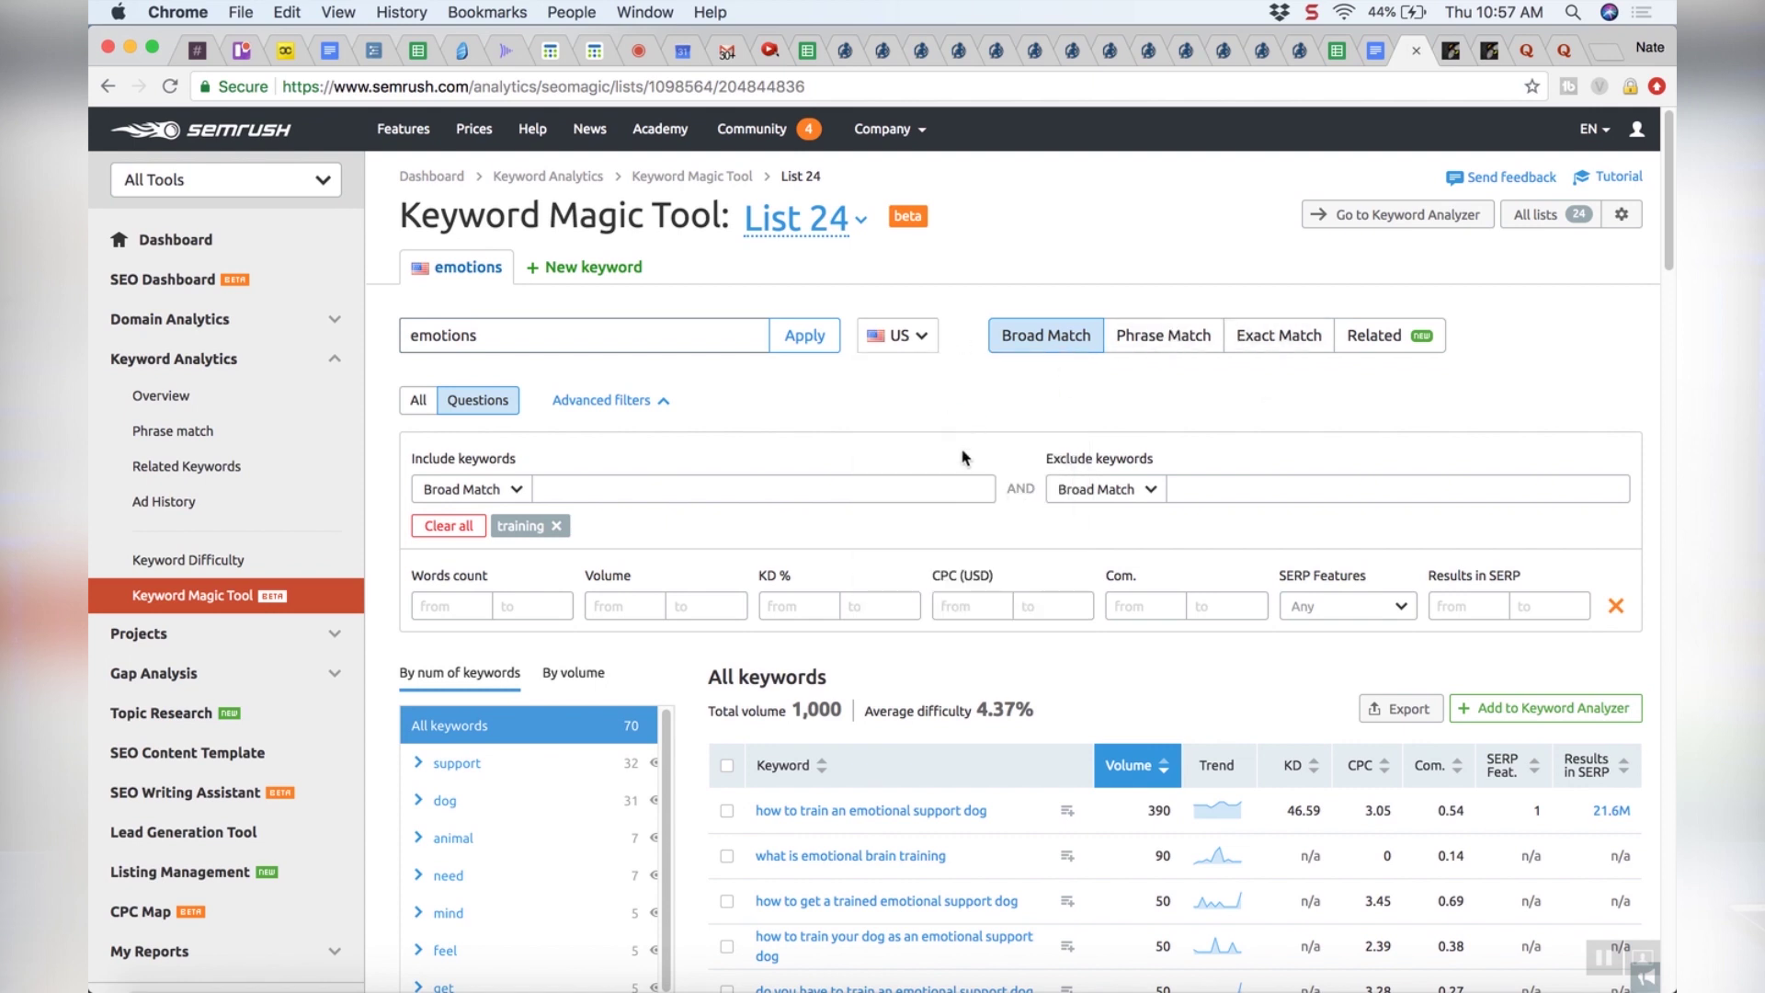